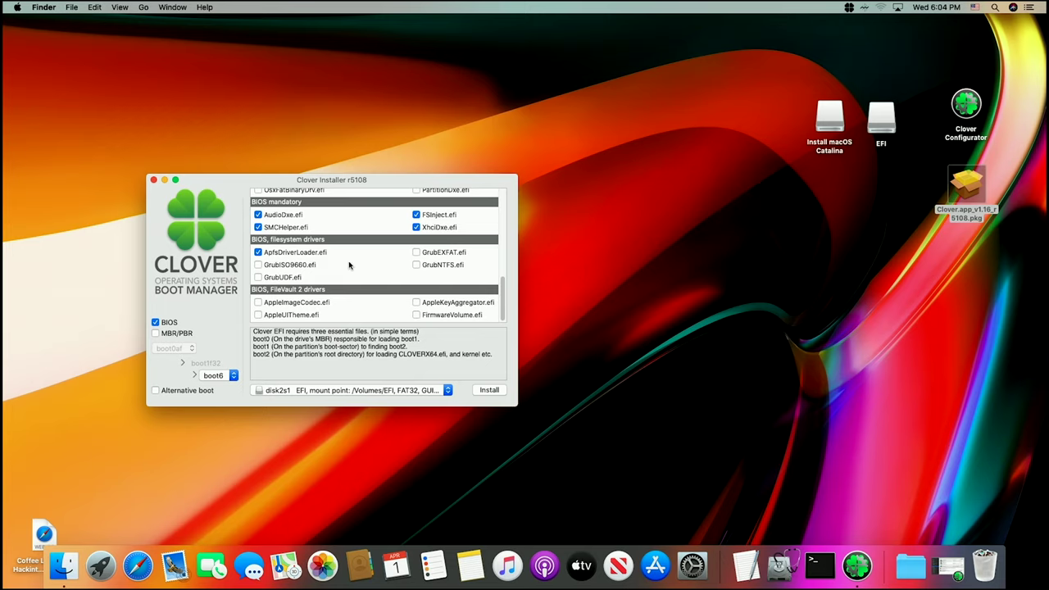
Install Clover to the USB's EFI partition after entering the admin password, then close the installer.
left_click(493, 393)
type("*****")
key("Return")
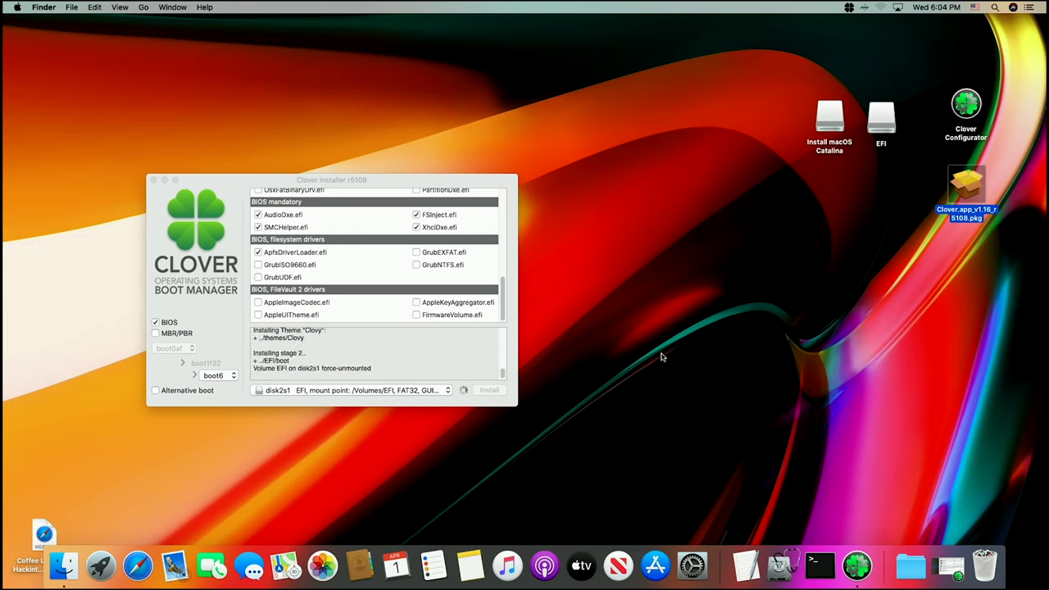
left_click(414, 229)
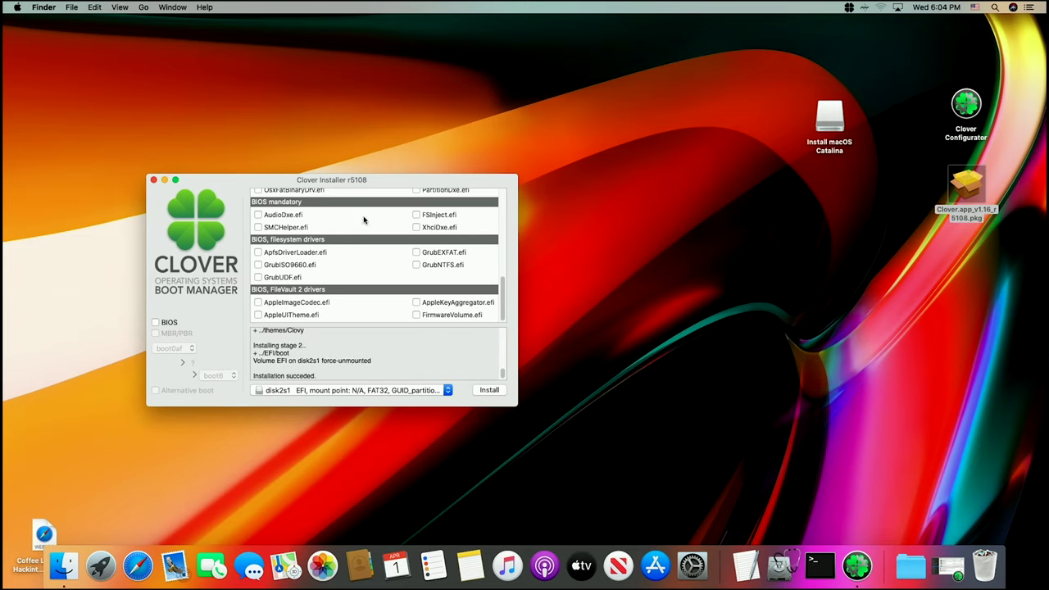
left_click(153, 181)
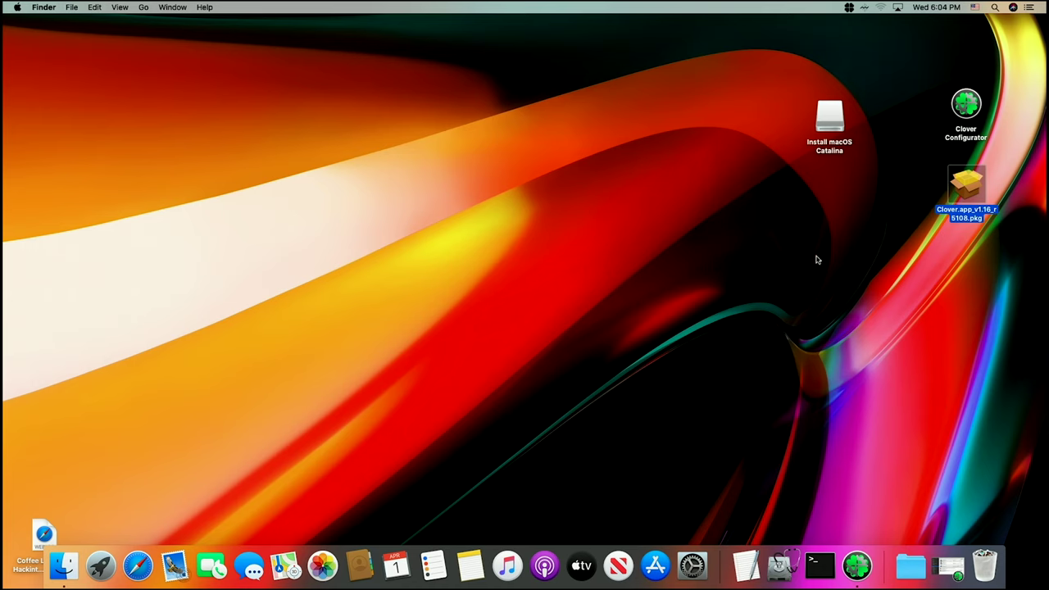
Mount the Install macOS Catalina USB's EFI partition (disk2s1) with the account password and open the EFI volume.
double_click(967, 105)
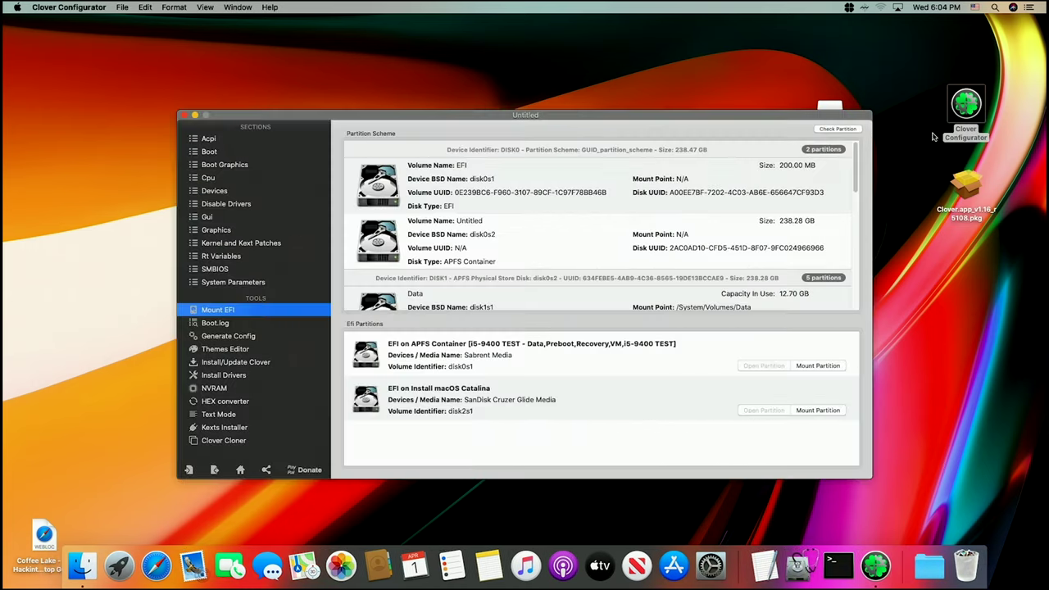
left_click(810, 411)
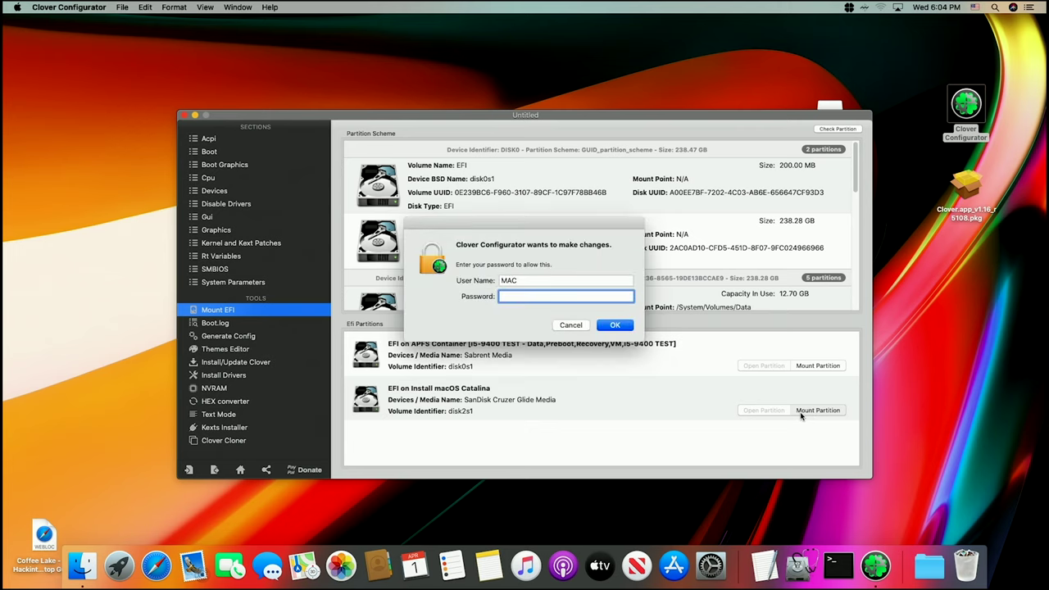
key("Return")
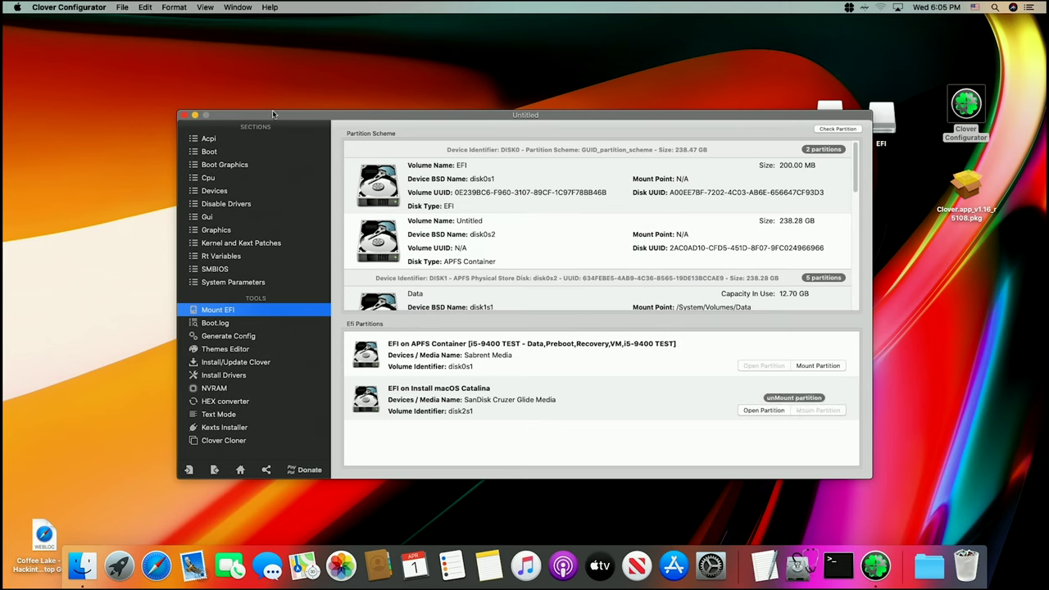
left_click_drag(273, 114, 150, 67)
left_click(890, 123)
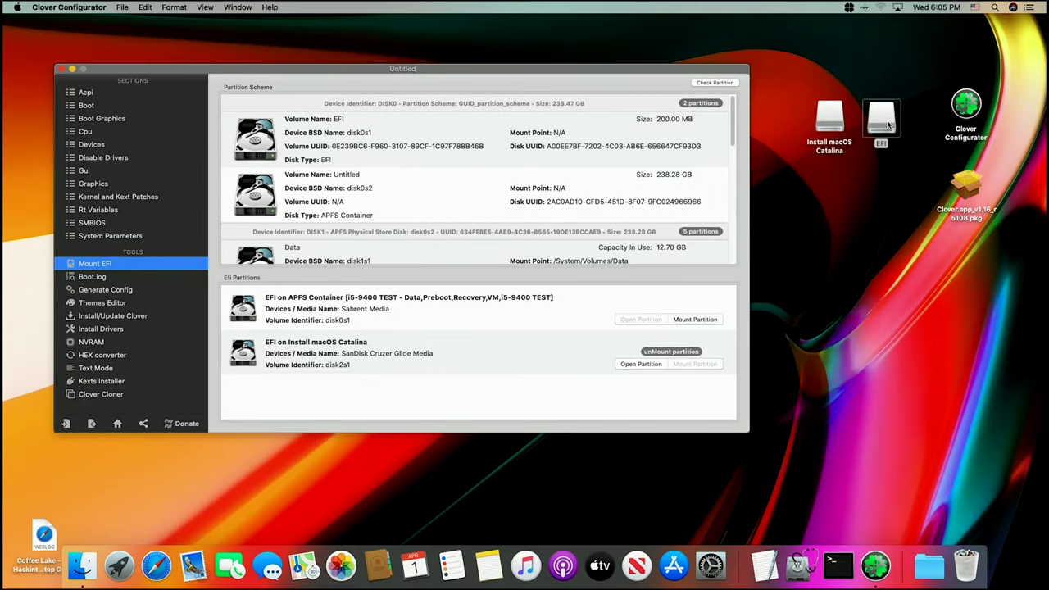
double_click(890, 123)
Browse EFI > CLOVER > drivers > UEFI, then return to CLOVER and select config.plist.
double_click(490, 143)
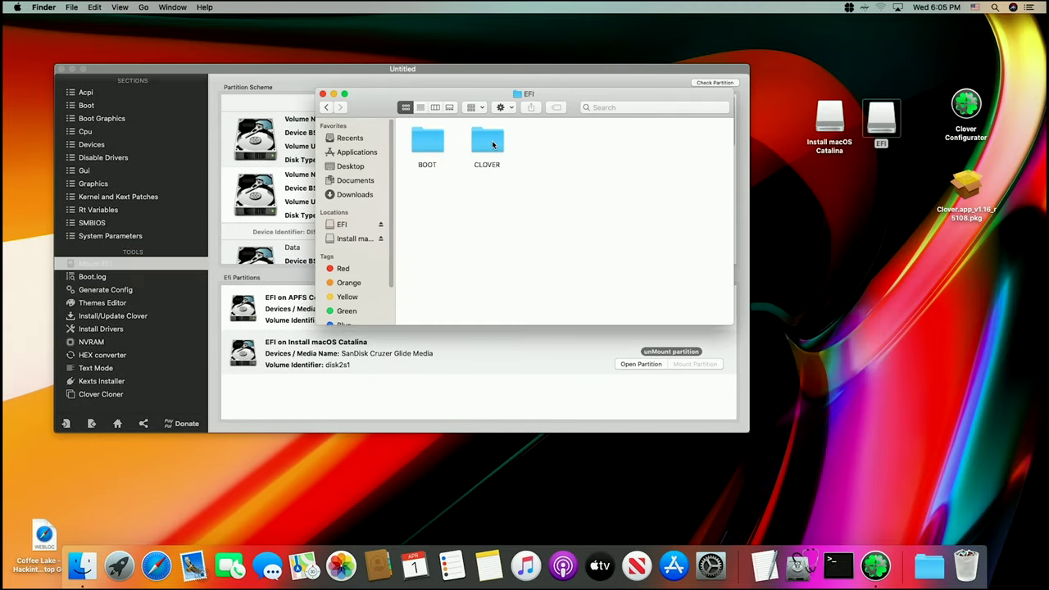
double_click(491, 140)
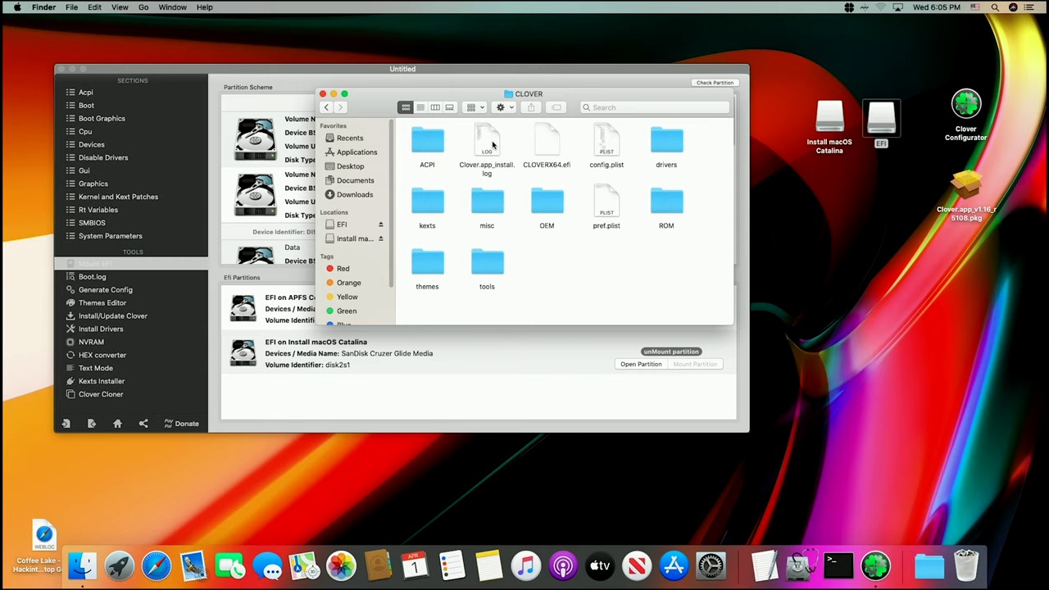
double_click(667, 145)
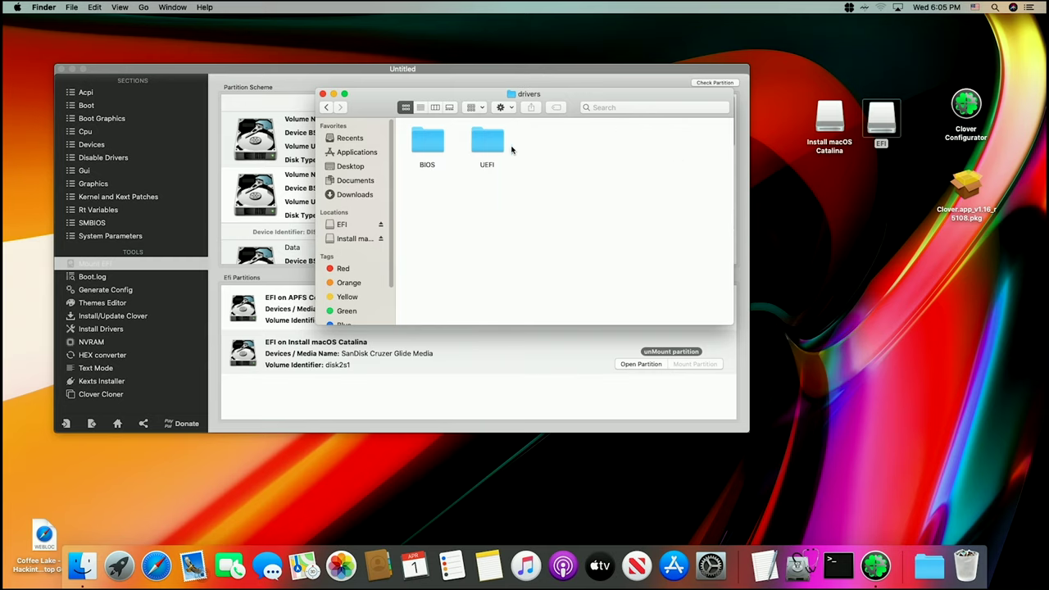
double_click(489, 142)
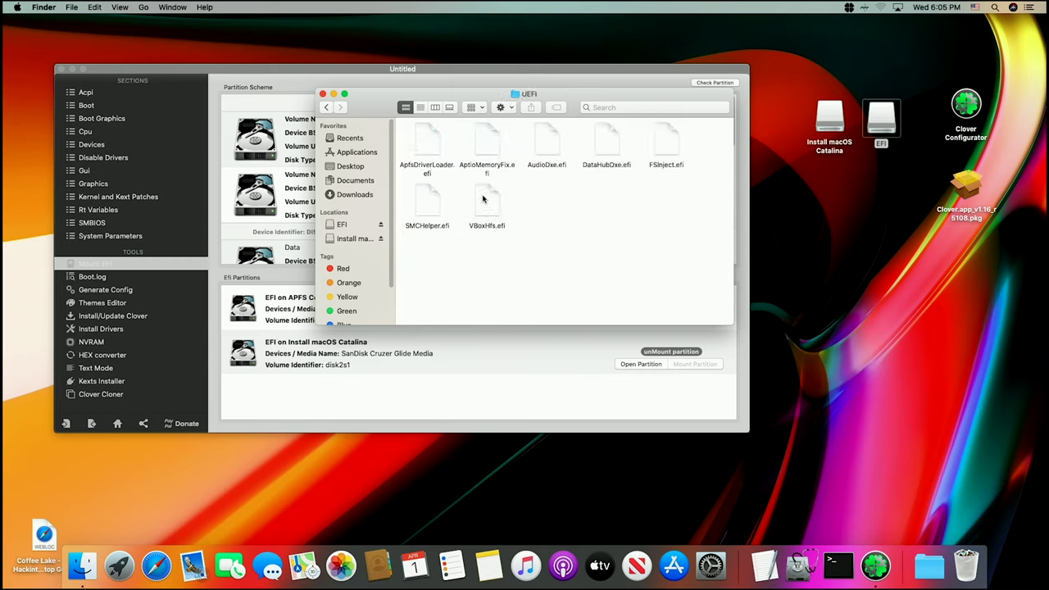
left_click(325, 108)
left_click(325, 108)
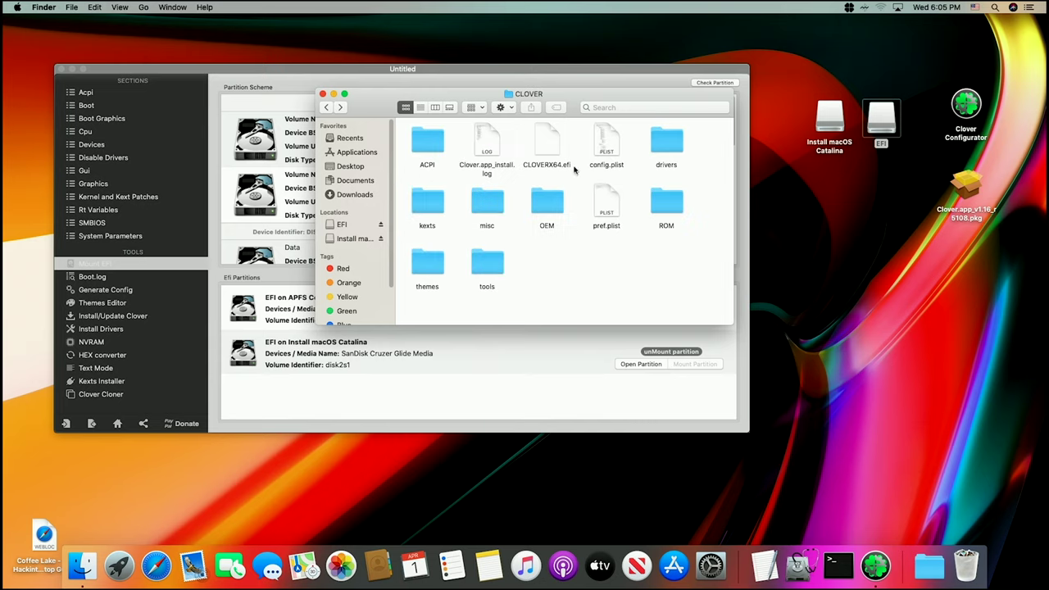
left_click(616, 153)
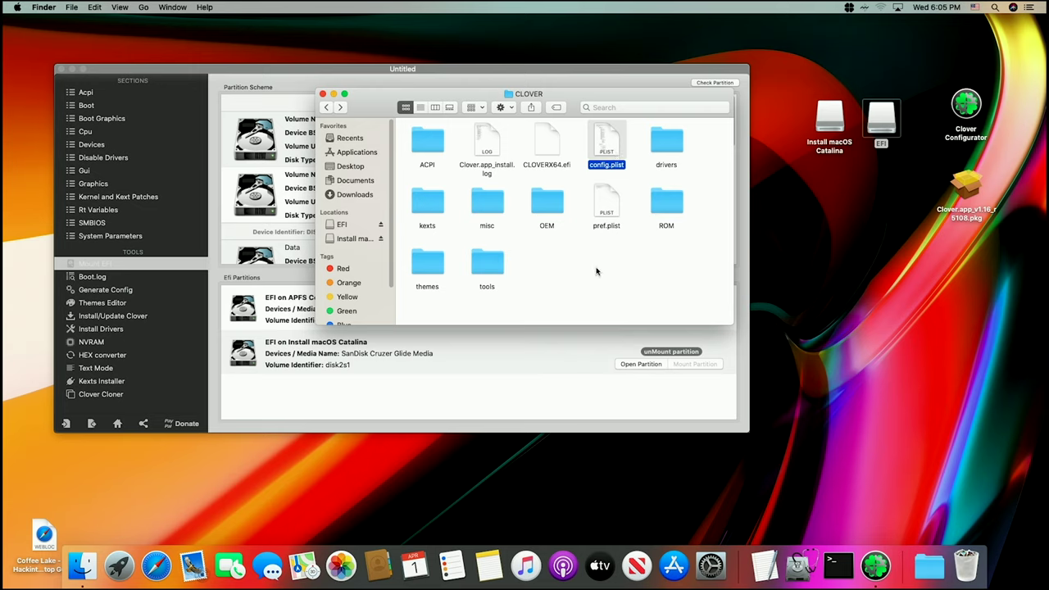
Check the empty kexts/Other folder, then close the CLOVER Finder window.
double_click(437, 207)
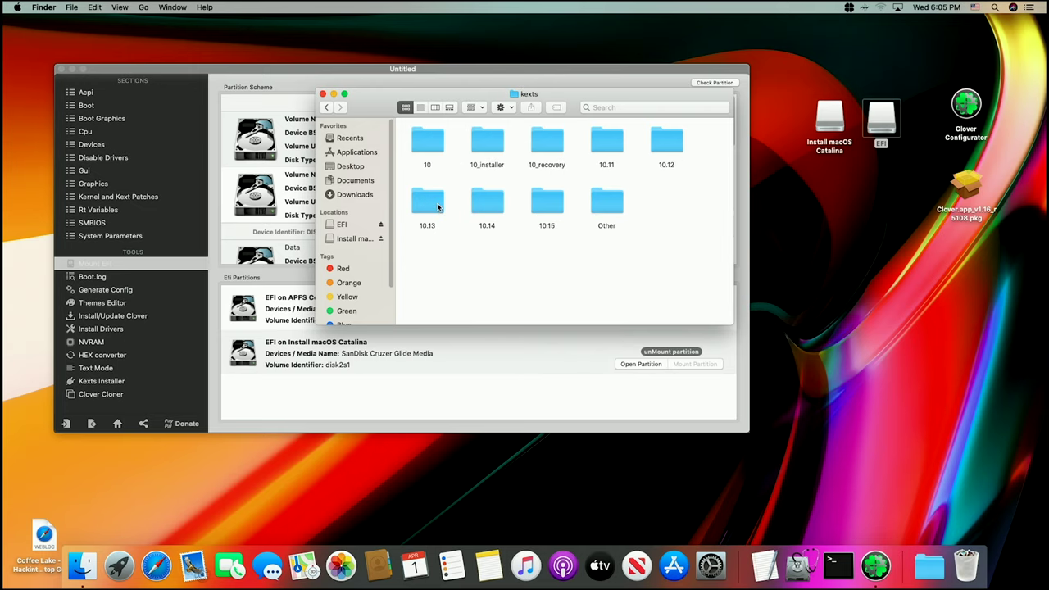
double_click(607, 205)
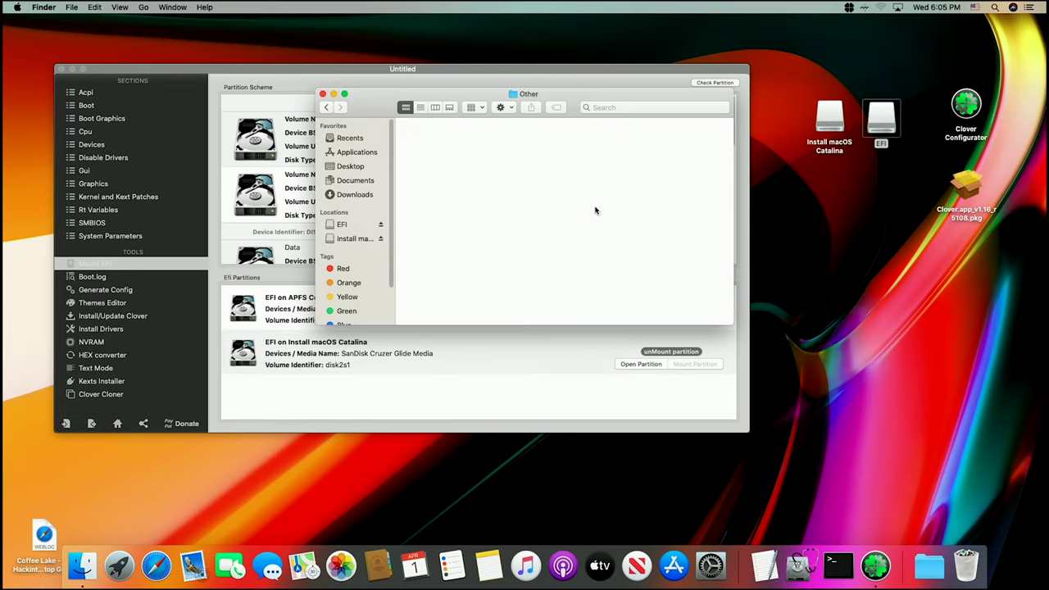
left_click(326, 108)
left_click(326, 108)
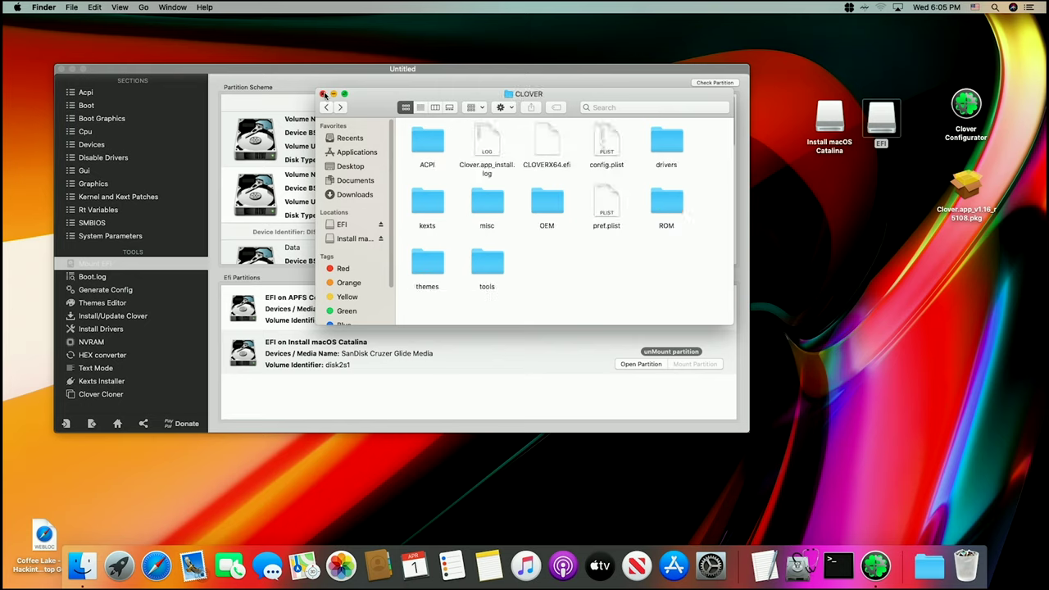
left_click(323, 95)
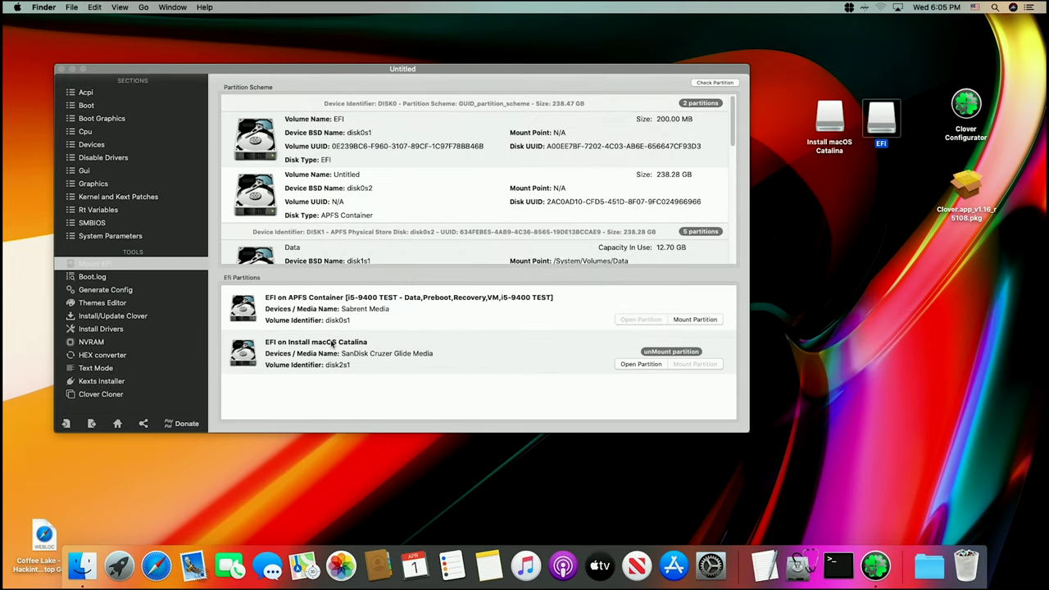
left_click(51, 542)
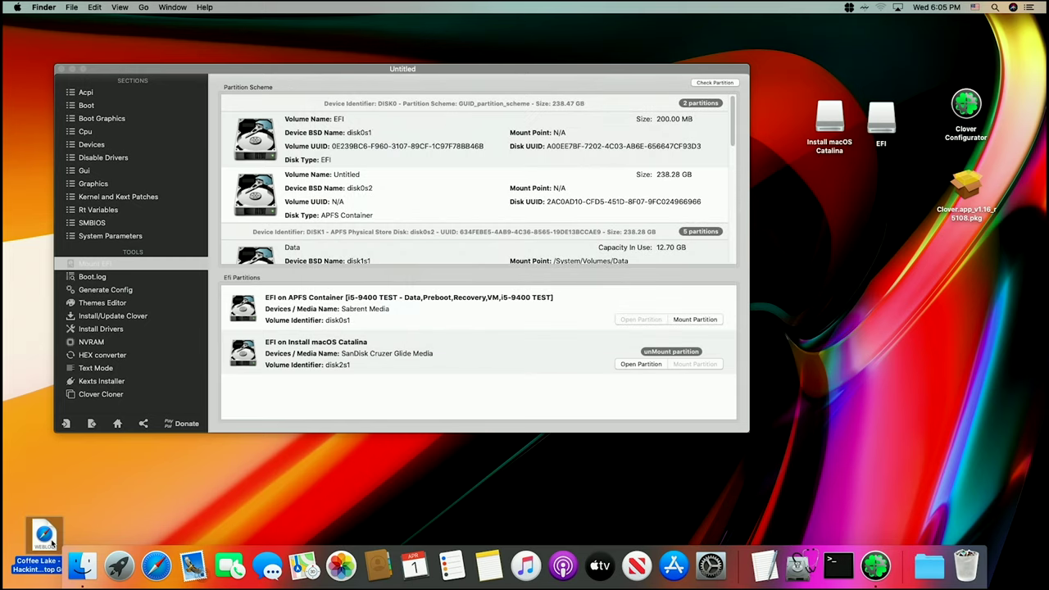
Open the Coffee Lake guide and follow its 'sample config.plist here' link to GitHub.
double_click(45, 537)
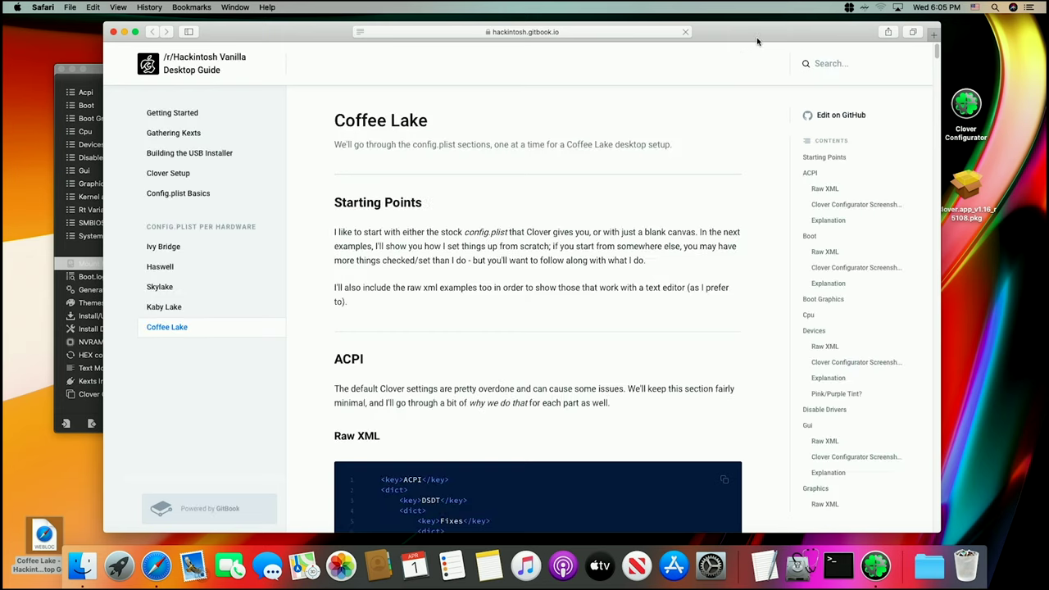
left_click_drag(759, 37, 758, 44)
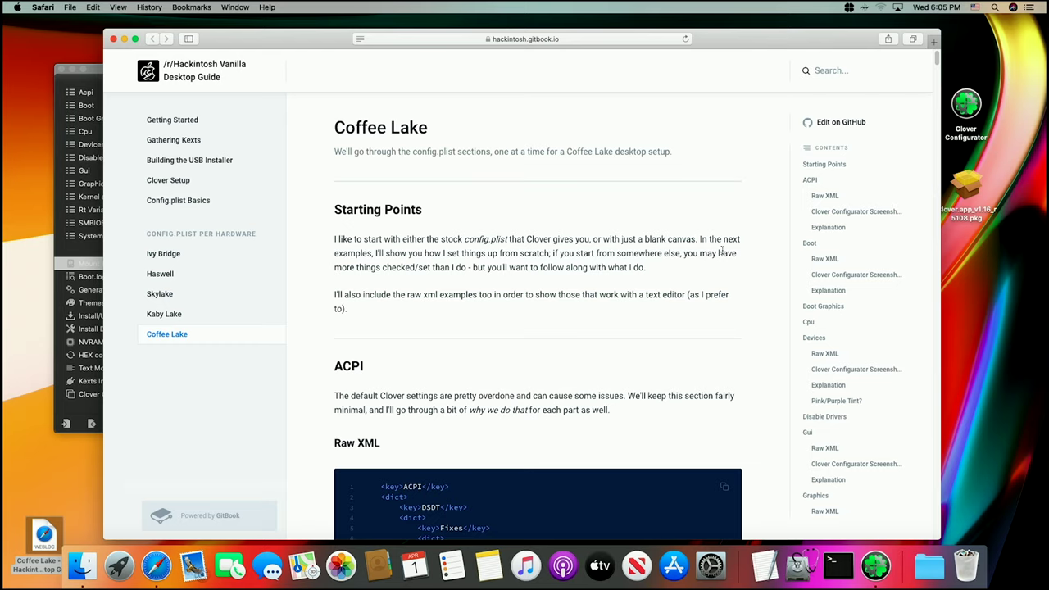
scroll(722, 254, "down", 15)
scroll(722, 259, "down", 10)
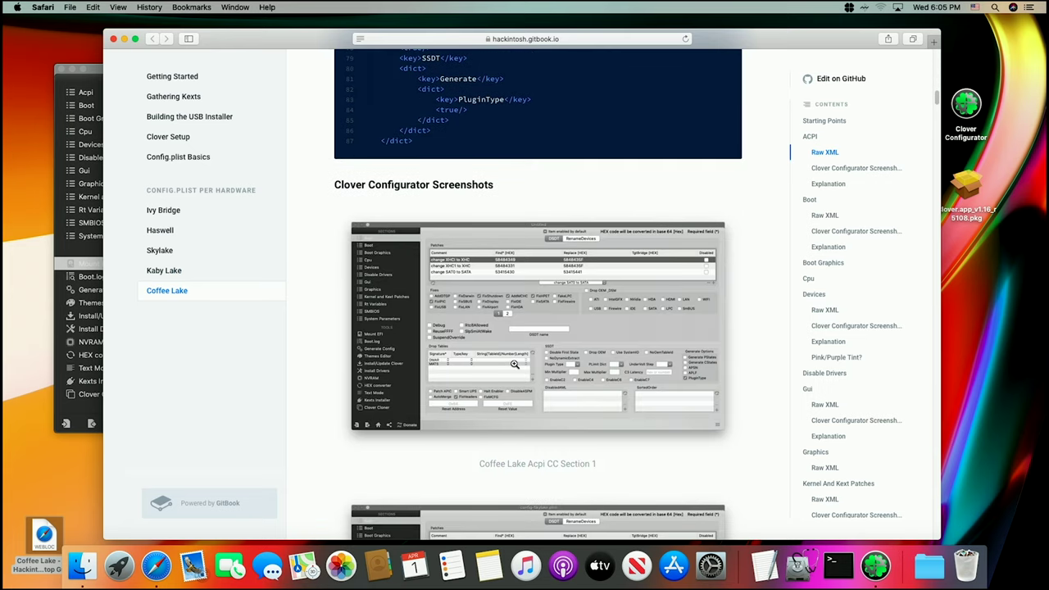
scroll(514, 364, "down", 10)
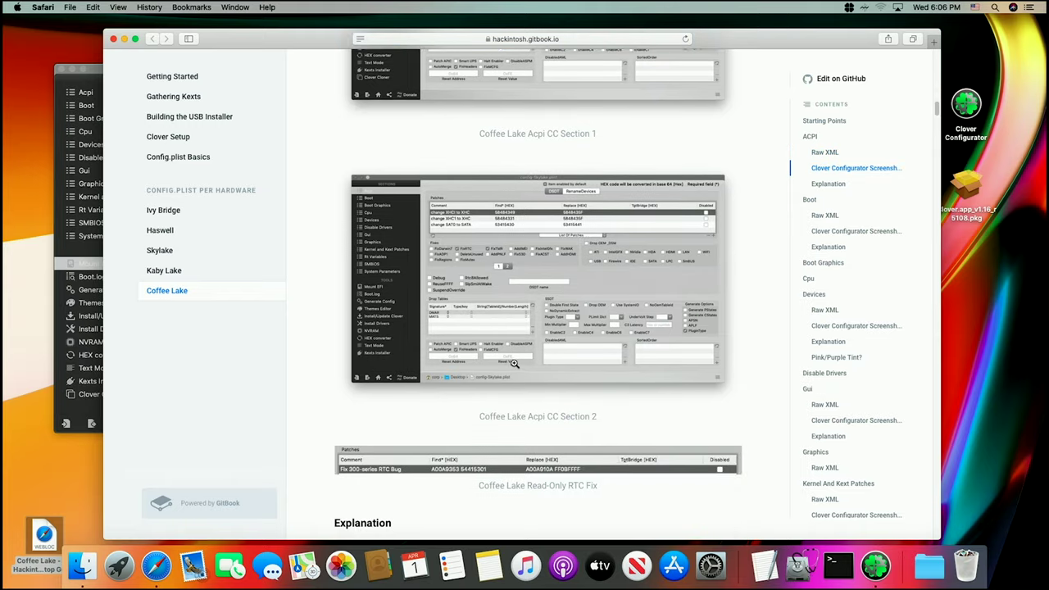
scroll(513, 309, "down", 5)
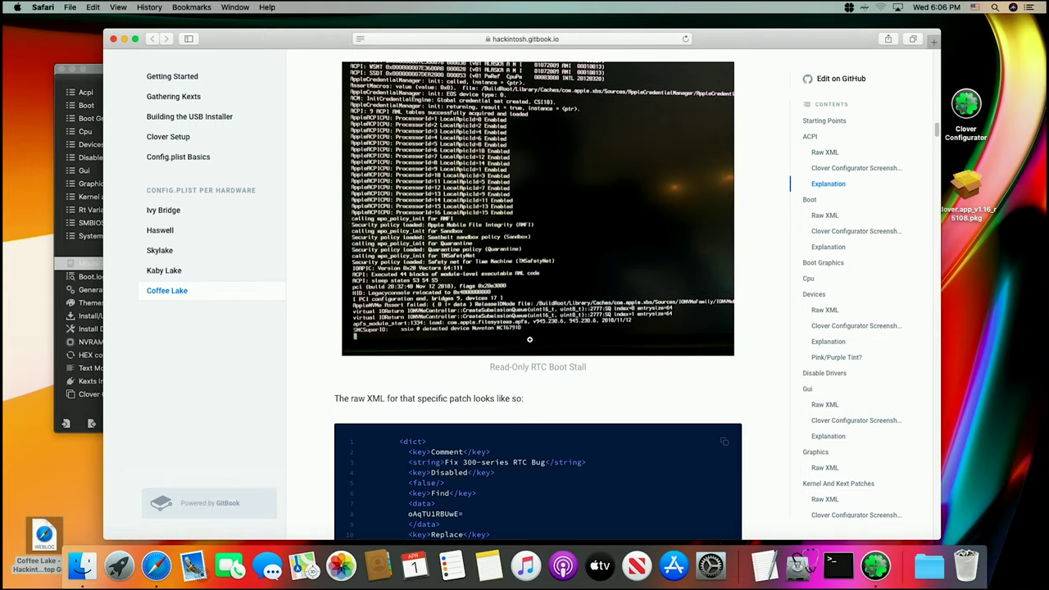
scroll(530, 342, "down", 20)
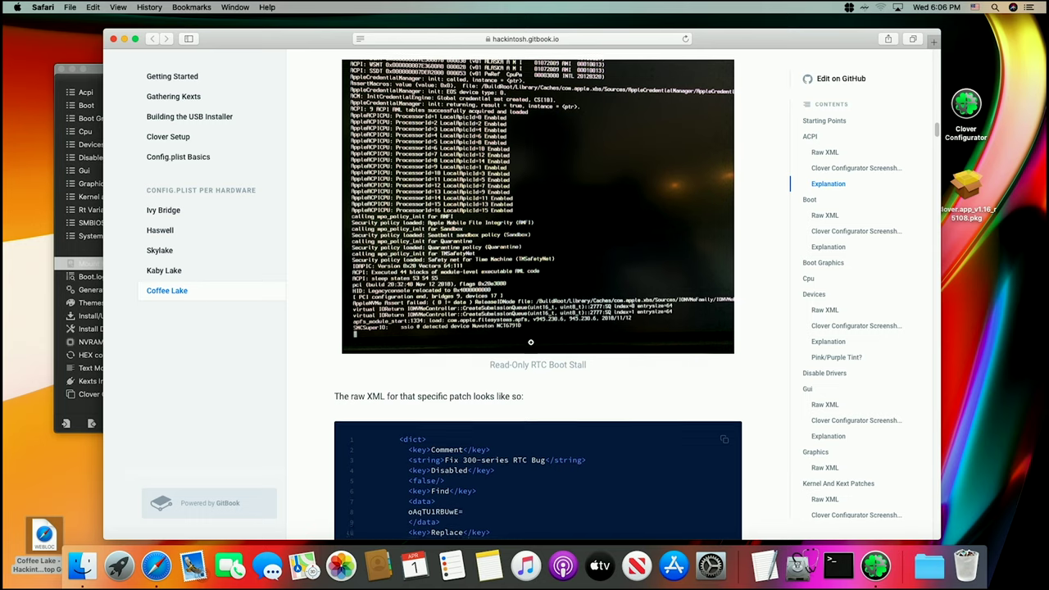
scroll(531, 342, "down", 20)
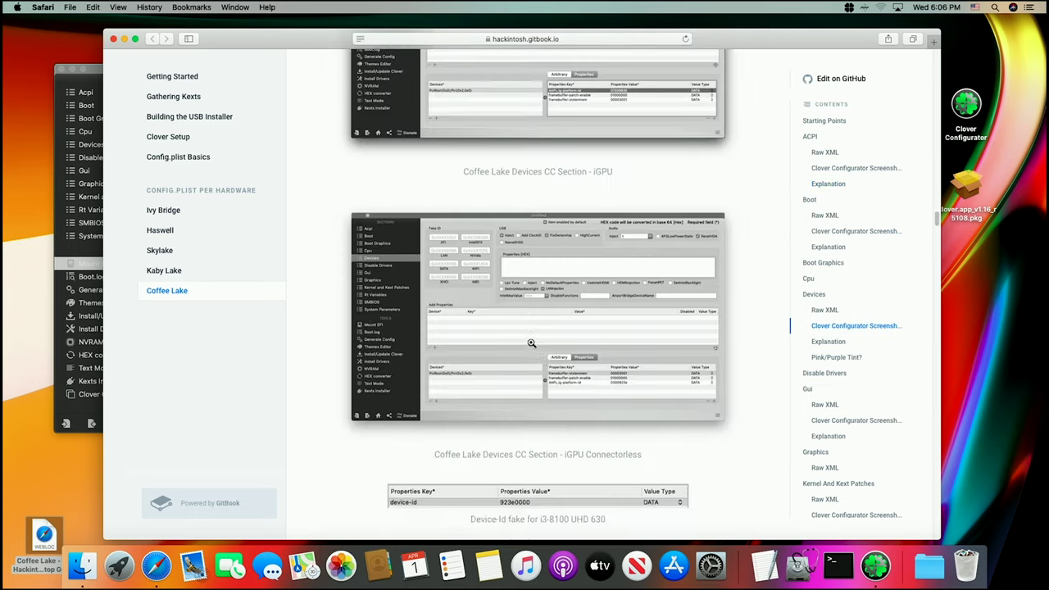
scroll(530, 342, "down", 20)
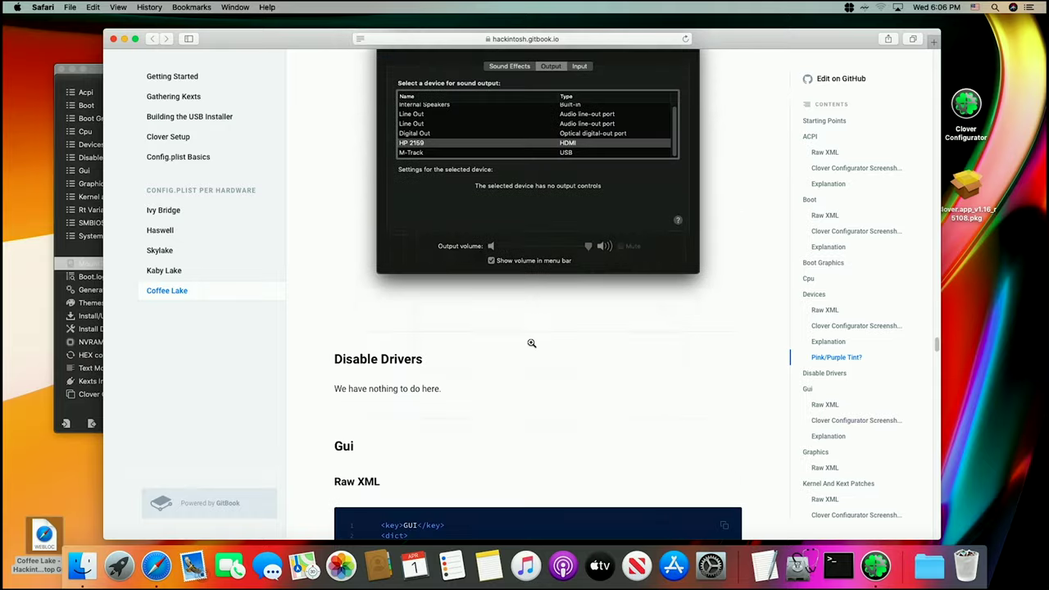
scroll(530, 342, "down", 20)
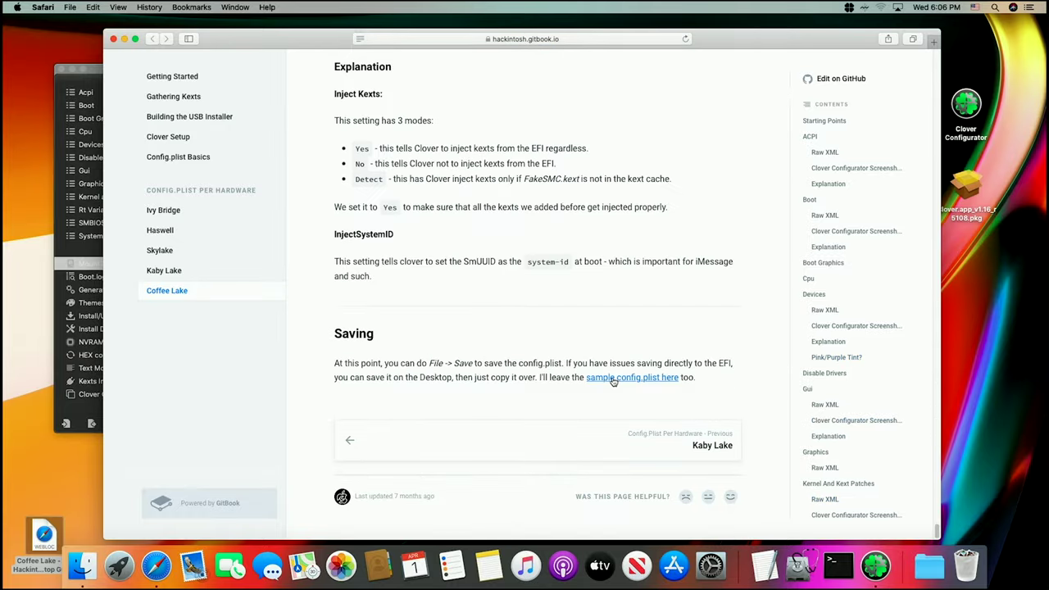
left_click(632, 378)
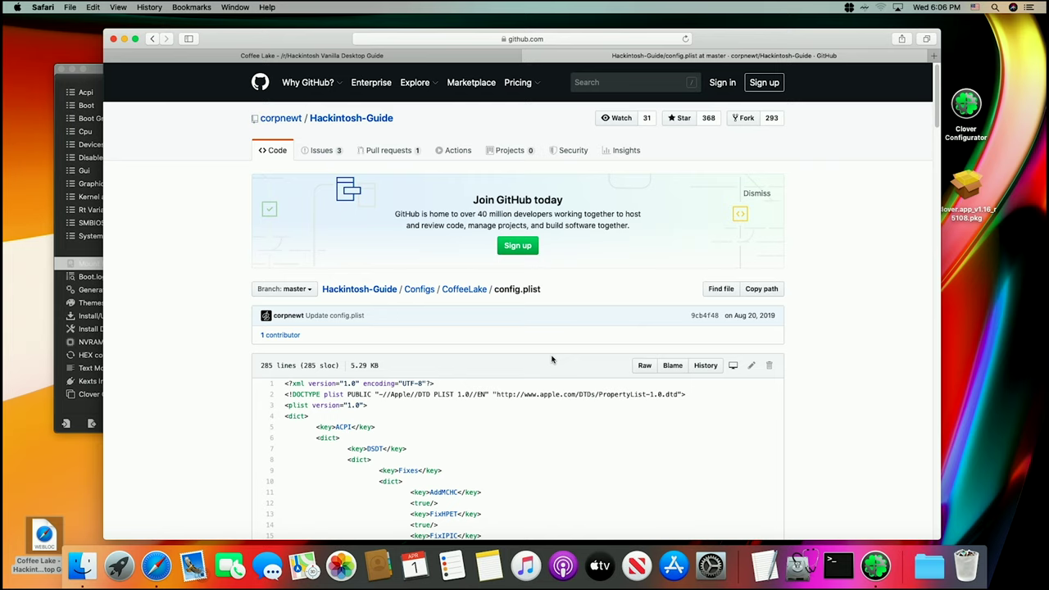
Copy the sample config.plist's entire Raw text view.
scroll(553, 412, "down", 5)
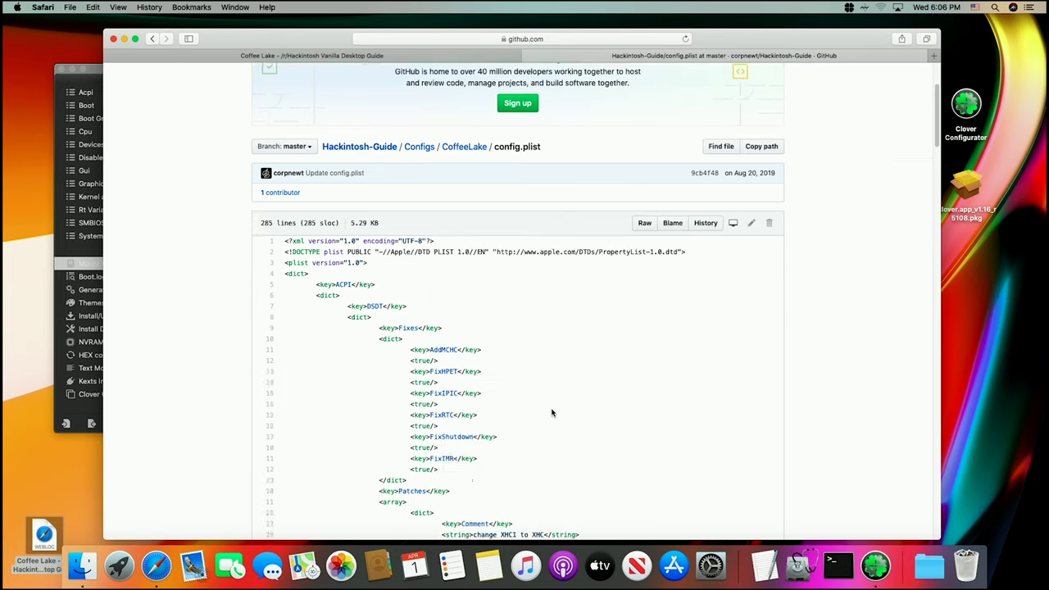
scroll(590, 361, "up", 3)
left_click(646, 249)
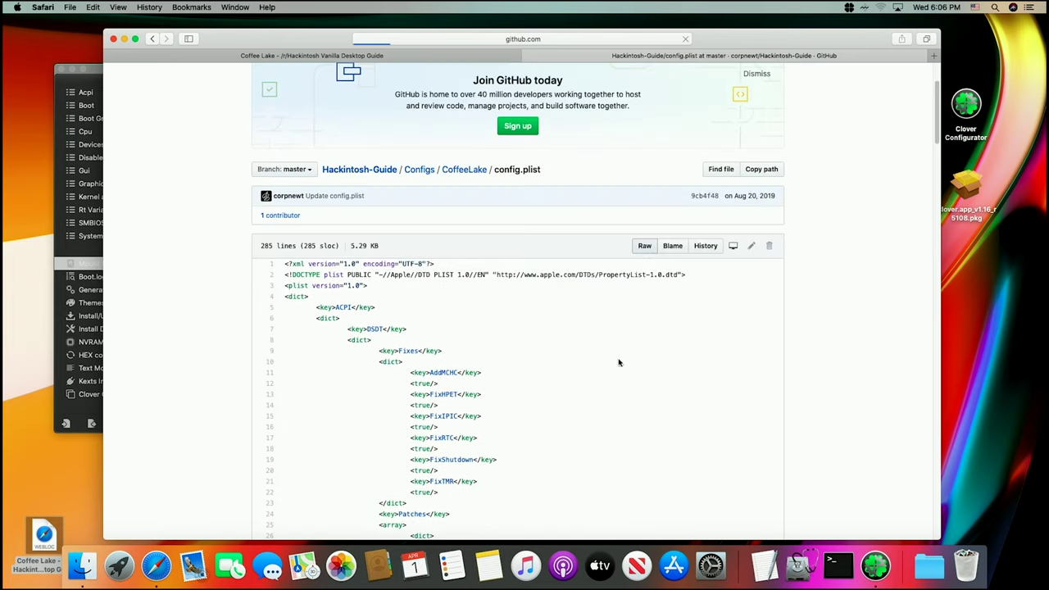
scroll(593, 398, "down", 2)
scroll(593, 398, "up", 2)
left_click_drag(107, 71, 439, 549)
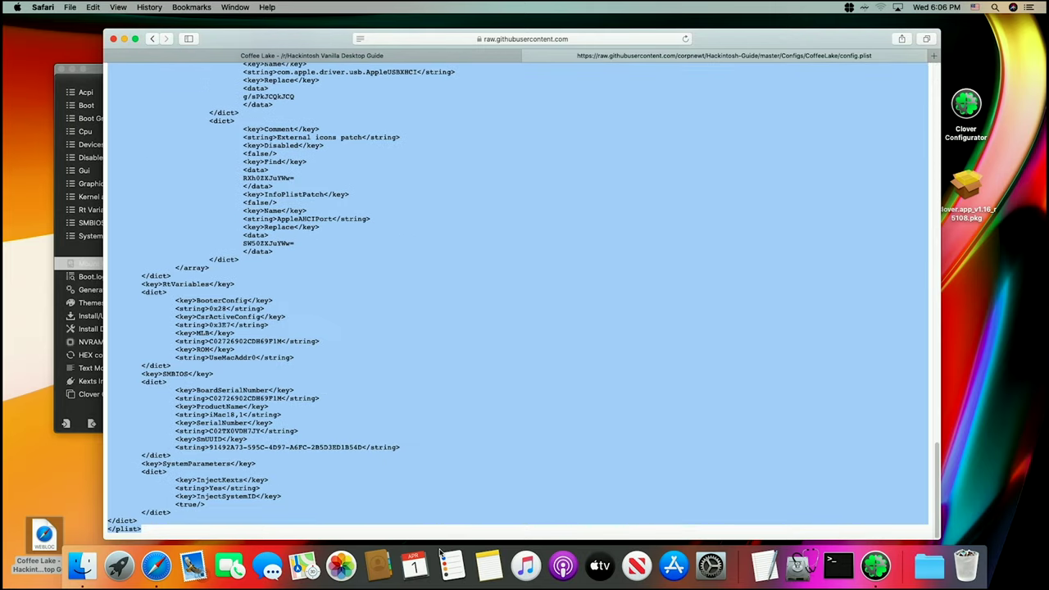
right_click(250, 305)
left_click(292, 341)
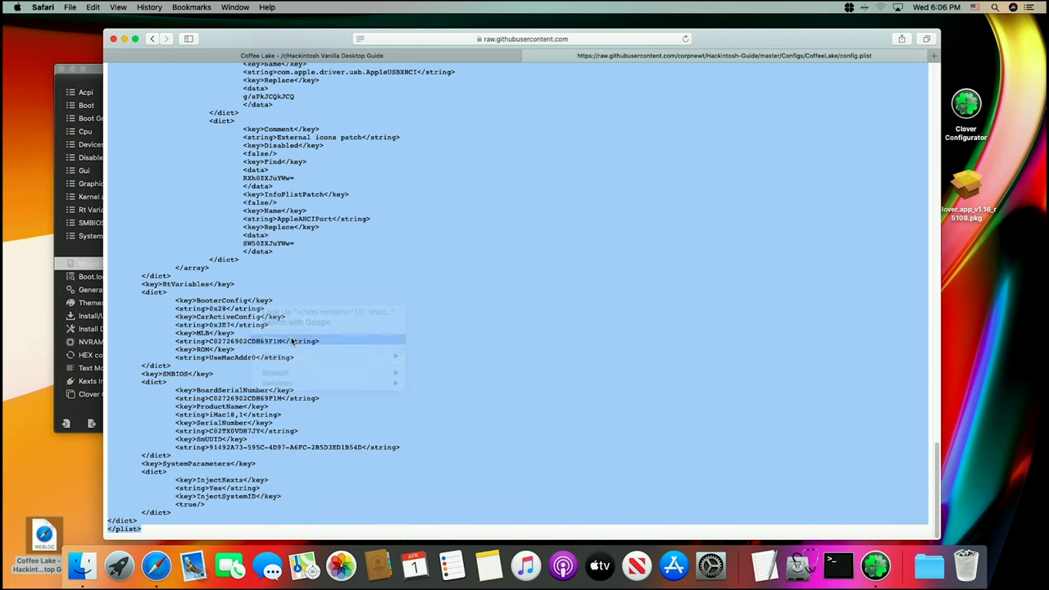
Close the Safari window and search Spotlight for 'text'.
left_click(114, 40)
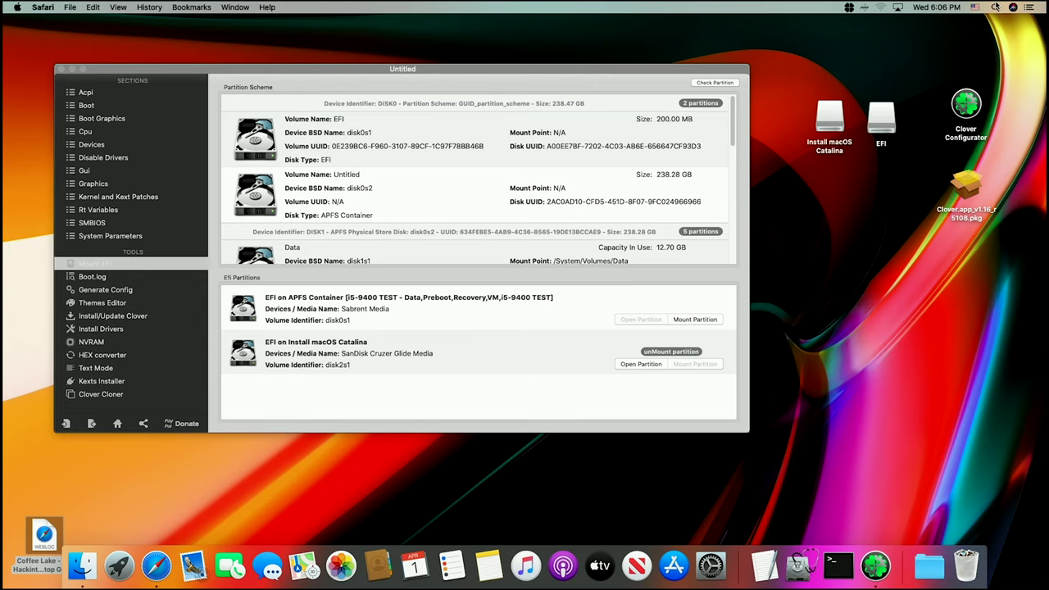
left_click(995, 8)
type("text")
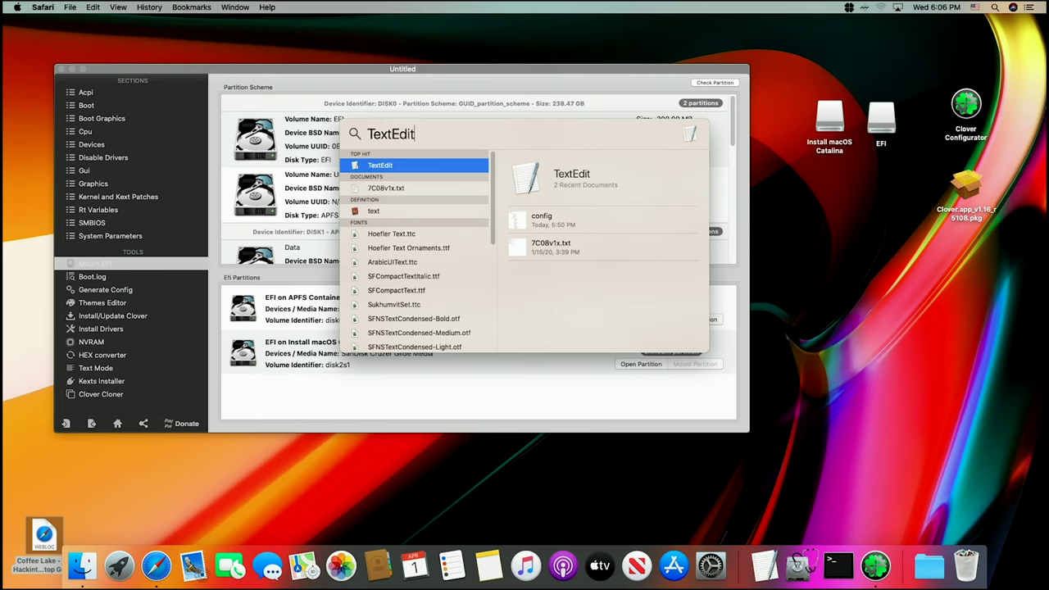
Paste the copied config.plist XML into a new plain-text TextEdit document.
key("Return")
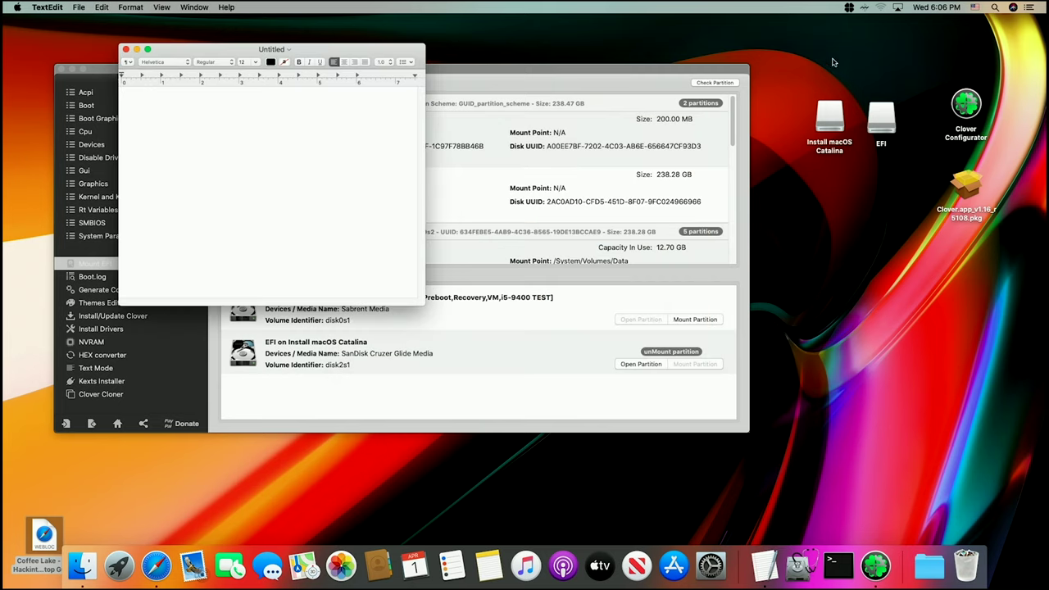
left_click(131, 7)
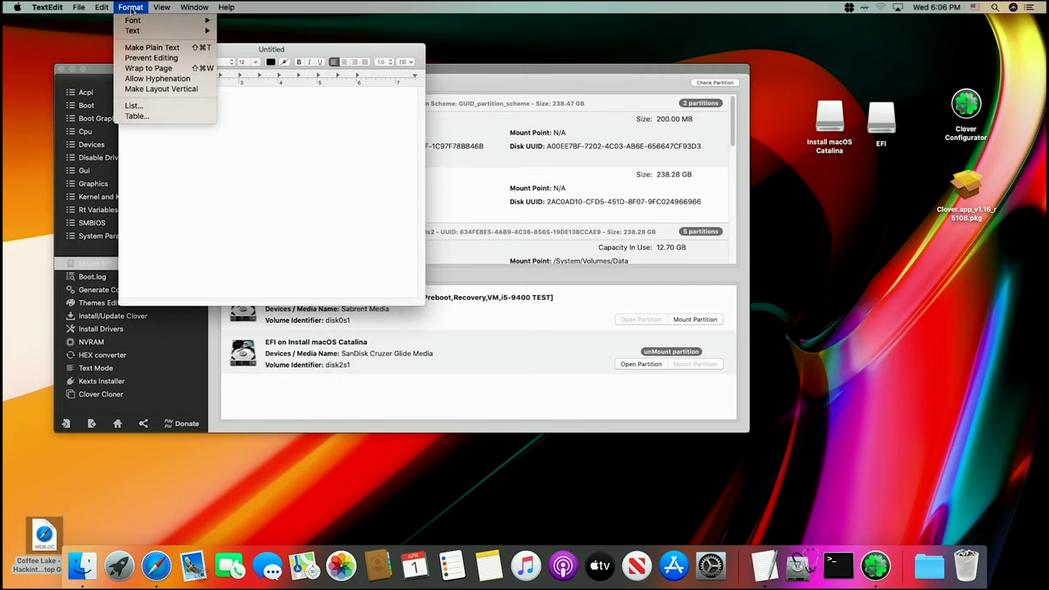
left_click(150, 48)
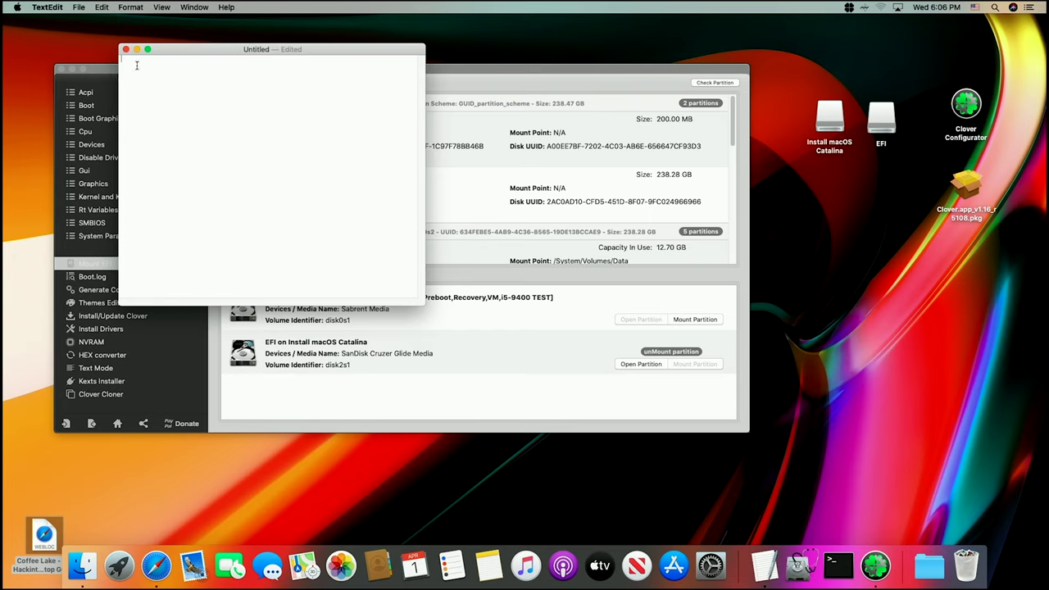
right_click(138, 66)
left_click(159, 91)
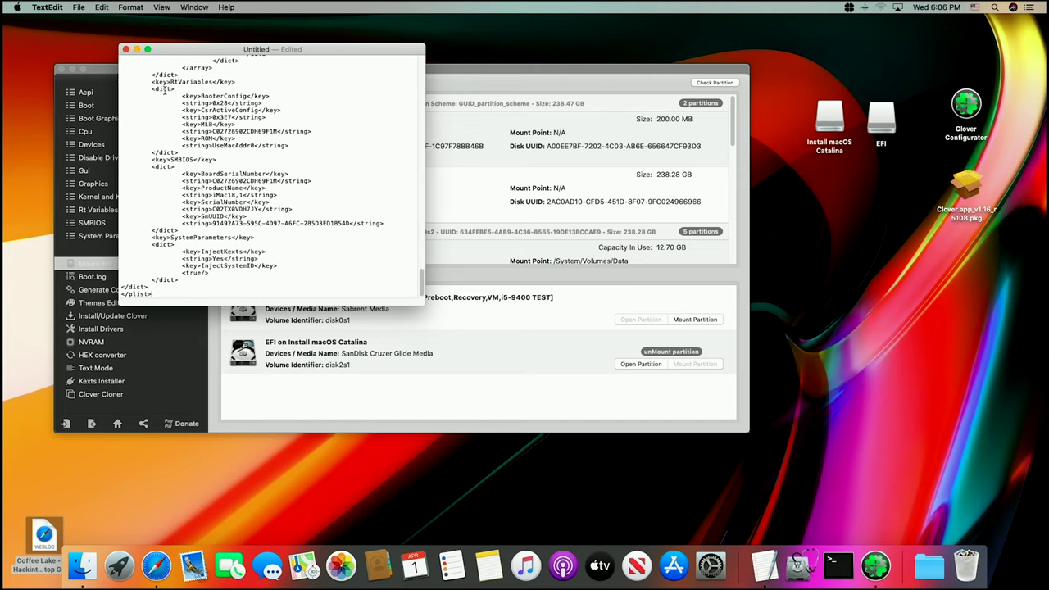
scroll(302, 138, "up", 15)
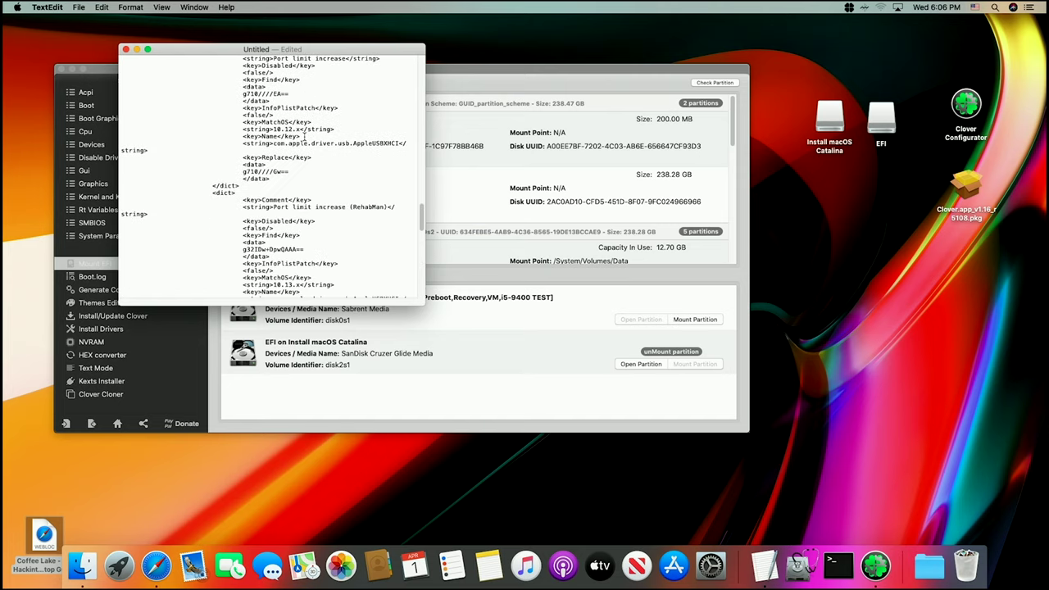
scroll(303, 138, "up", 8)
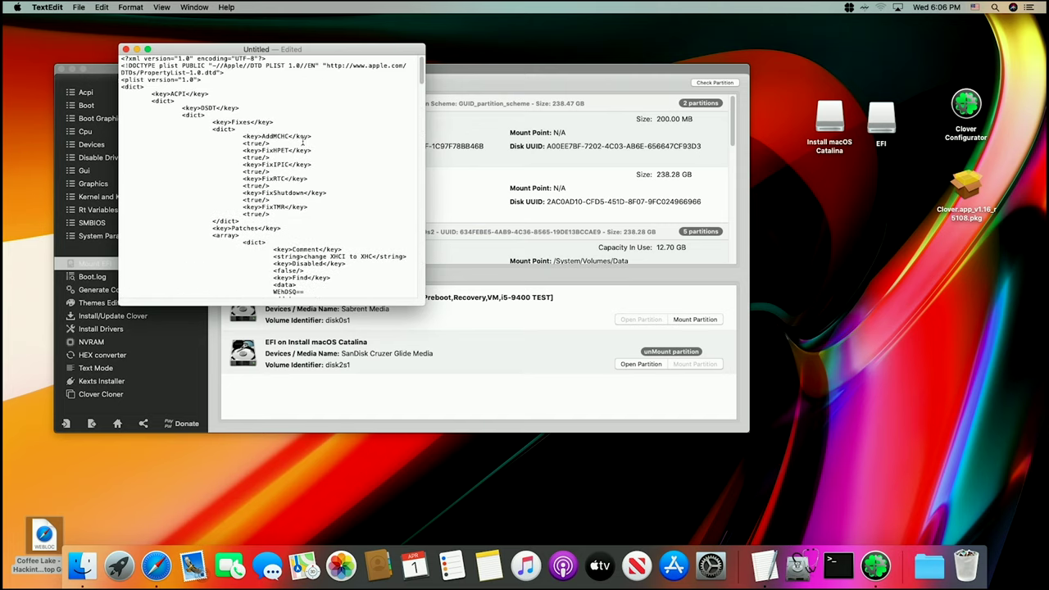
left_click(84, 11)
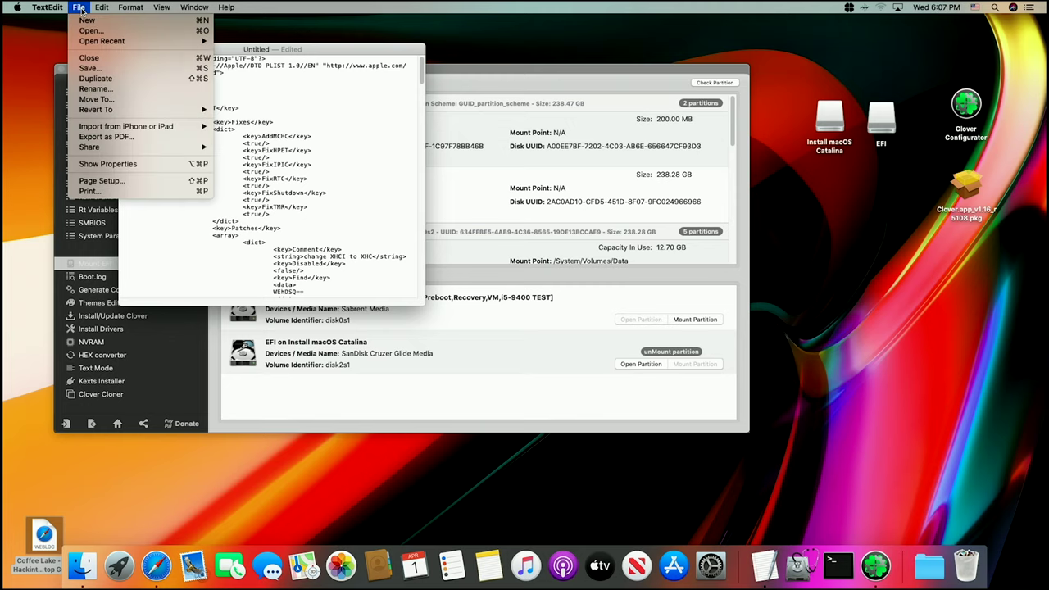
Save the document to the Desktop as config.plist, keeping the .plist extension, and close it.
left_click(108, 69)
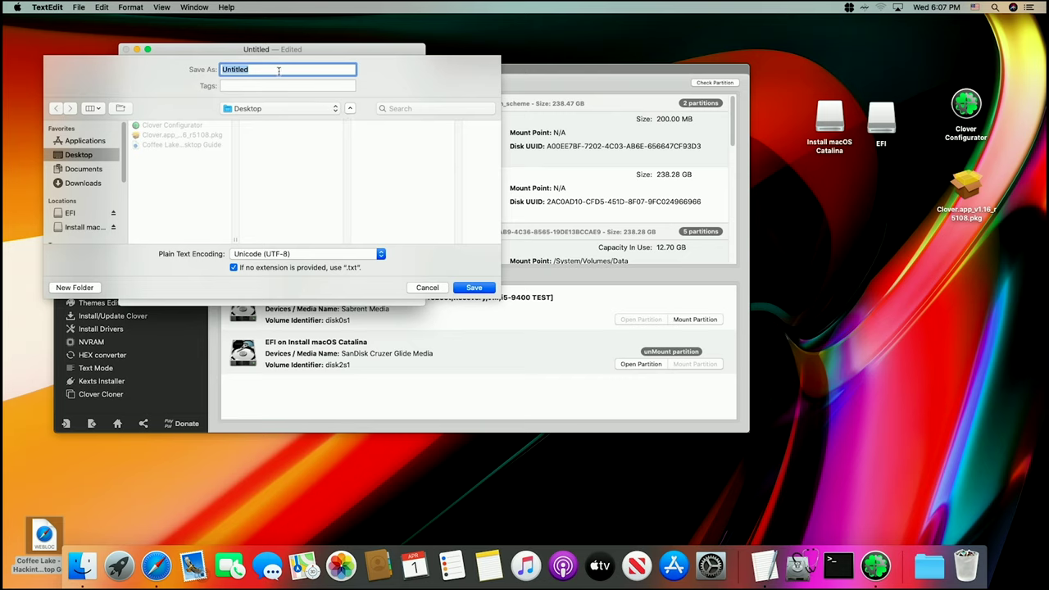
type("config.plist")
left_click(472, 289)
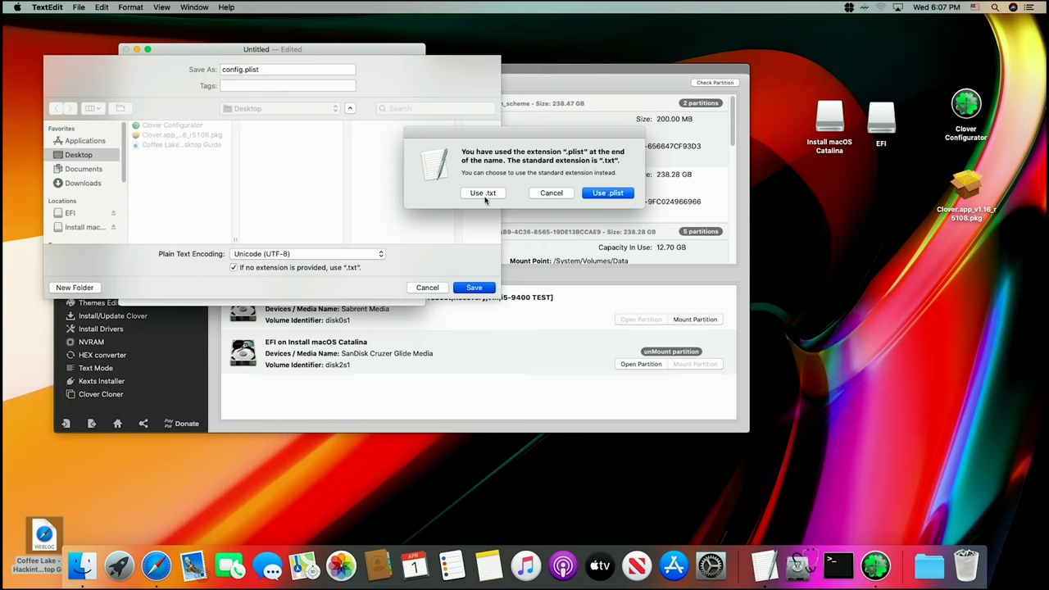
left_click(607, 193)
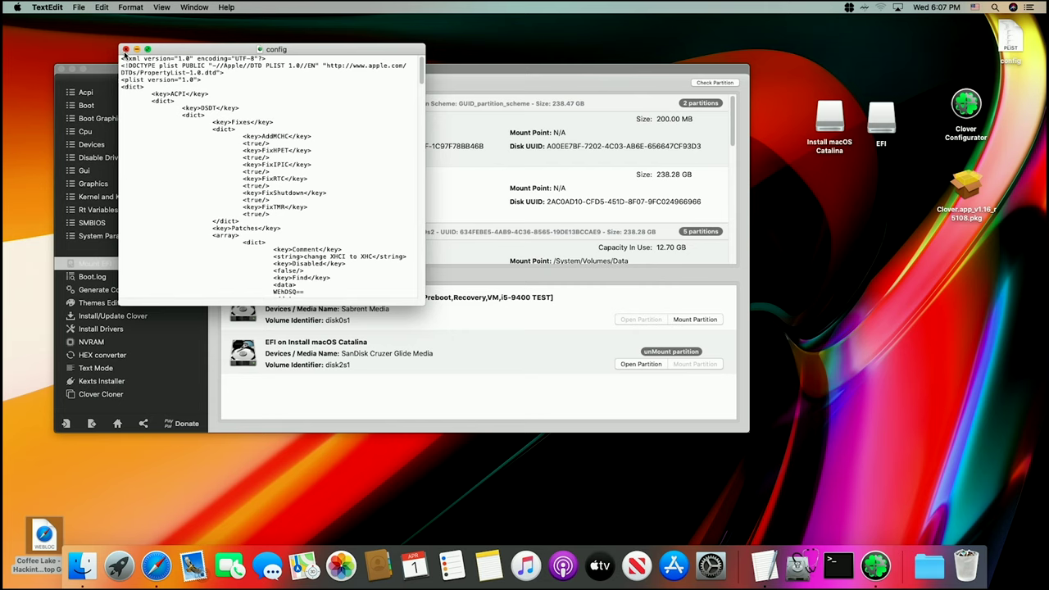
left_click(125, 50)
Open the mounted EFI volume's EFI > CLOVER folder in Finder.
left_click_drag(666, 72, 657, 229)
left_click_drag(1010, 37, 695, 101)
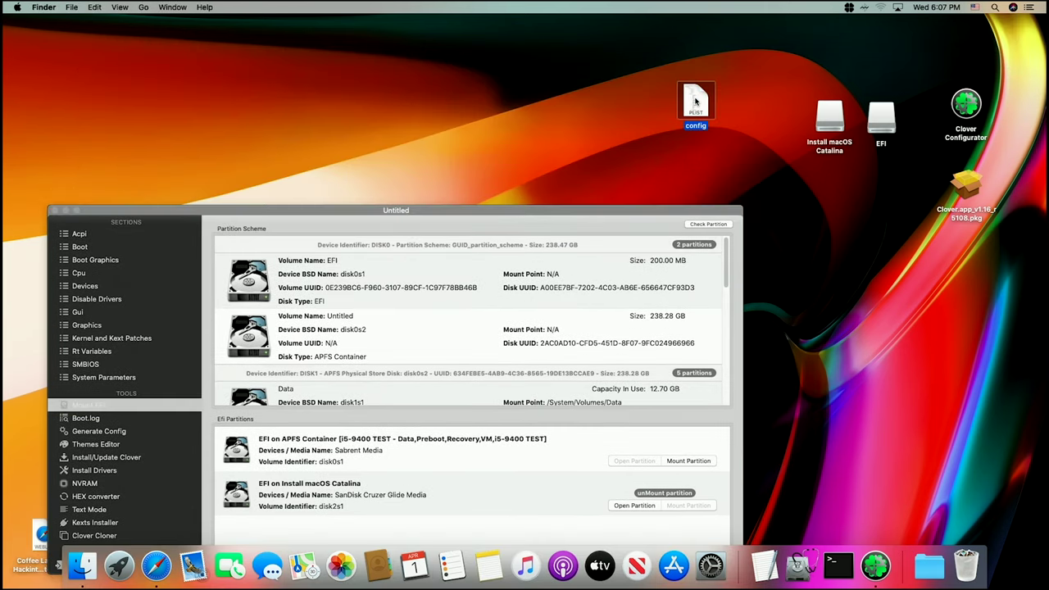
double_click(882, 119)
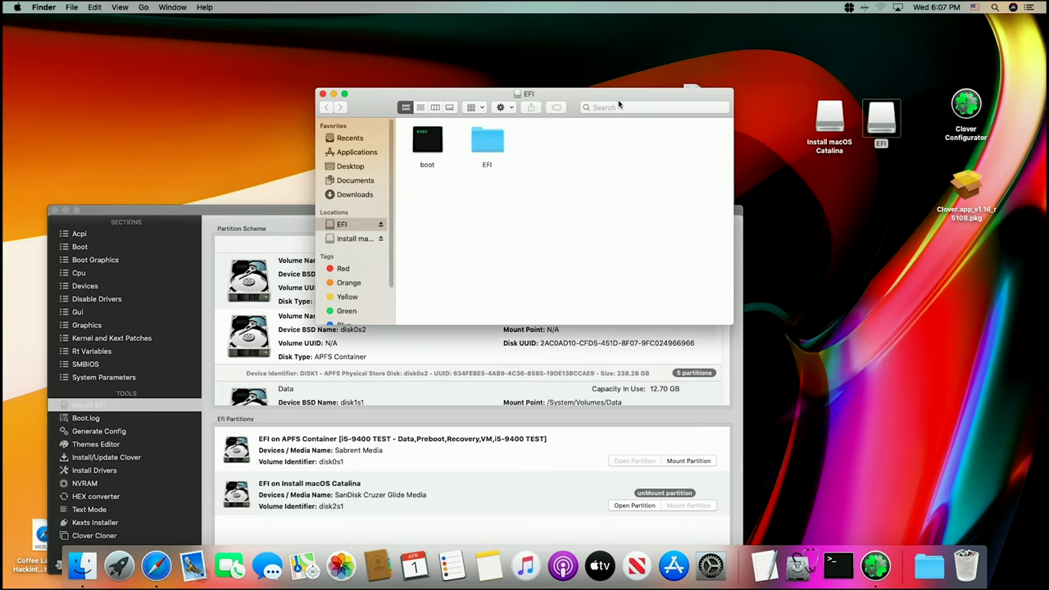
left_click_drag(615, 102, 503, 75)
left_click(386, 115)
double_click(386, 114)
double_click(381, 115)
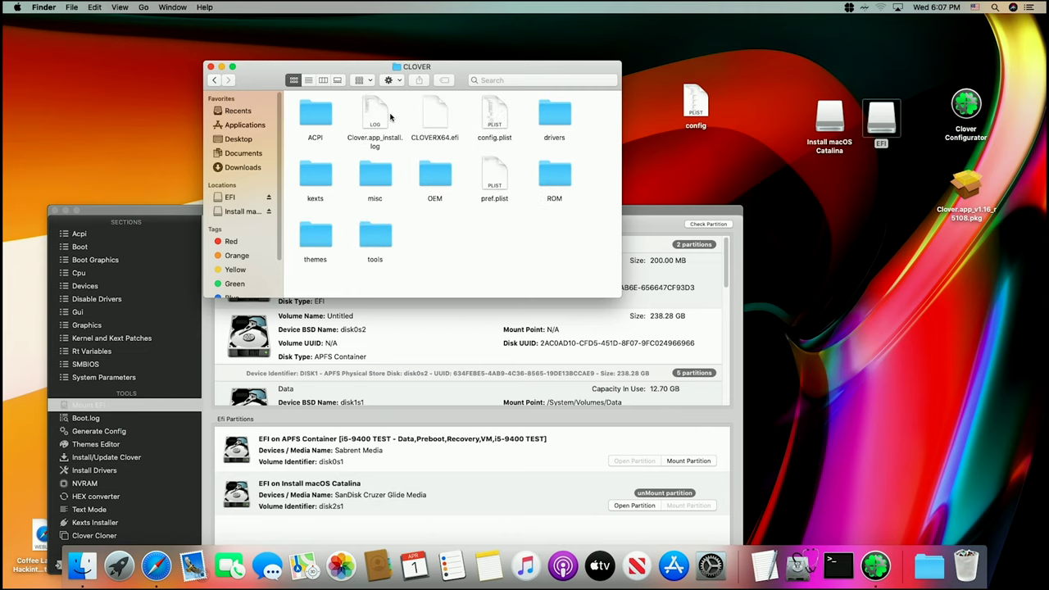
Trash the old config.plist, copy in the desktop config, and open it with Clover Configurator.
right_click(502, 123)
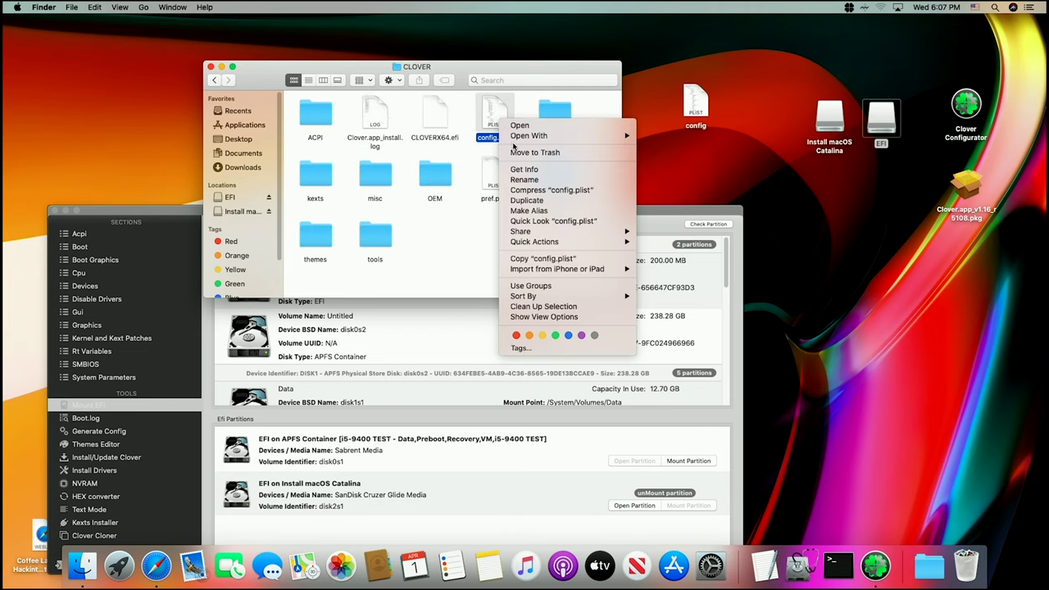
left_click(515, 152)
left_click_drag(695, 103, 495, 123)
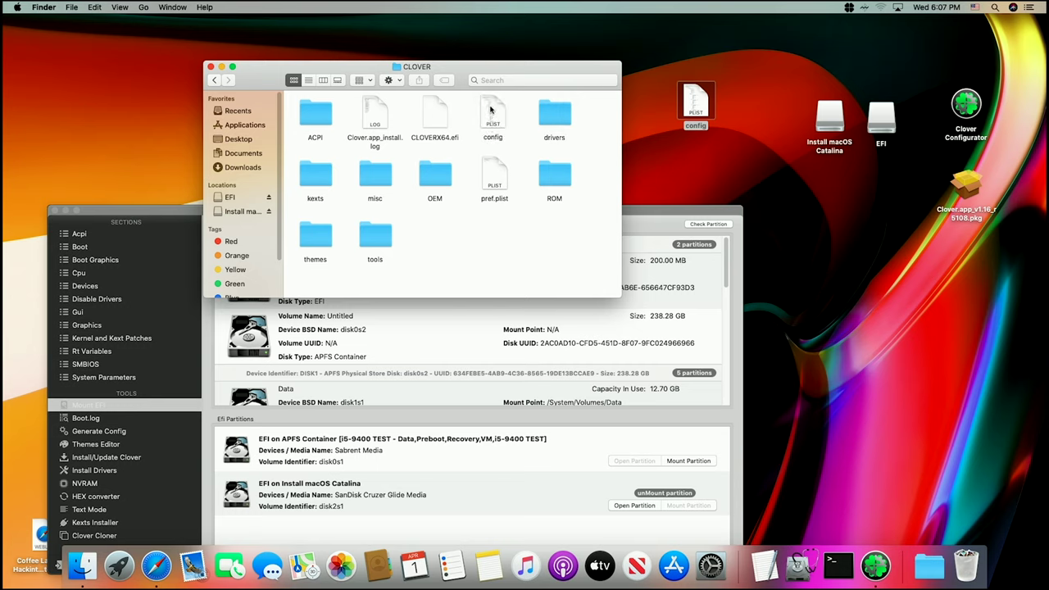
right_click(491, 110)
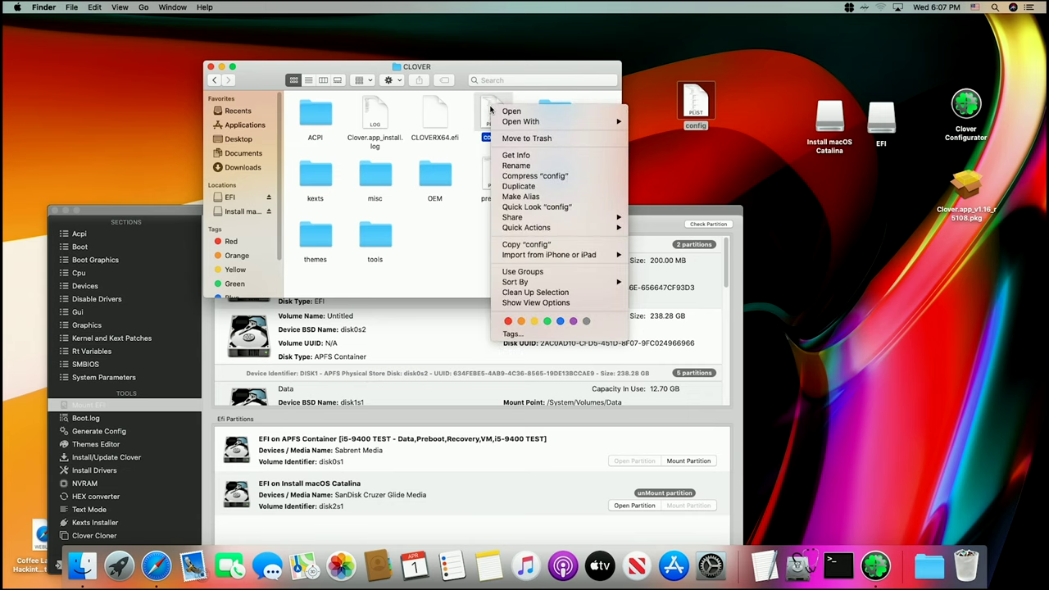
mouse_move(523, 122)
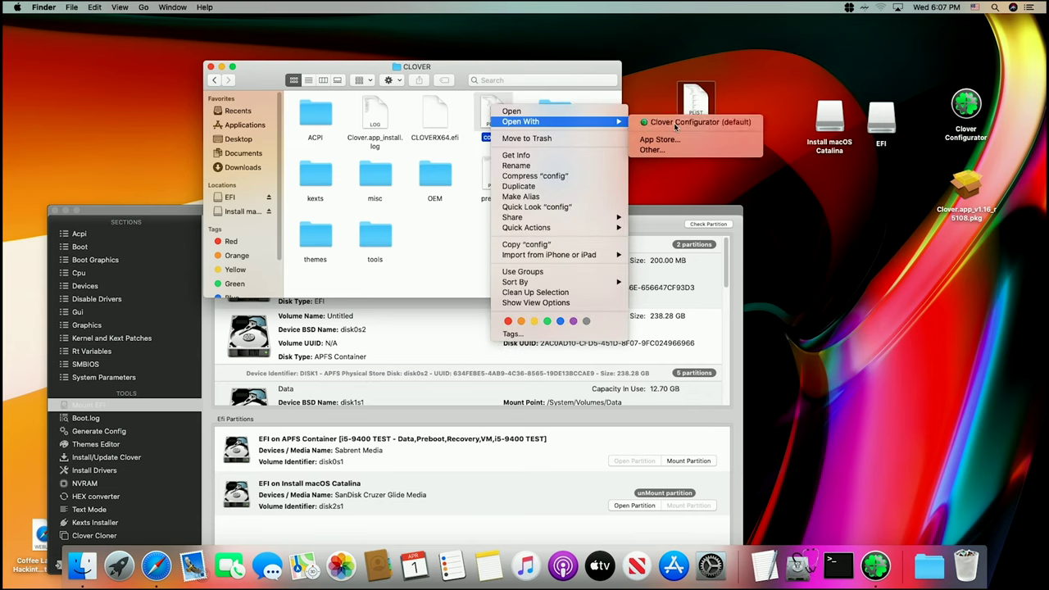
left_click(675, 123)
left_click_drag(633, 131, 556, 101)
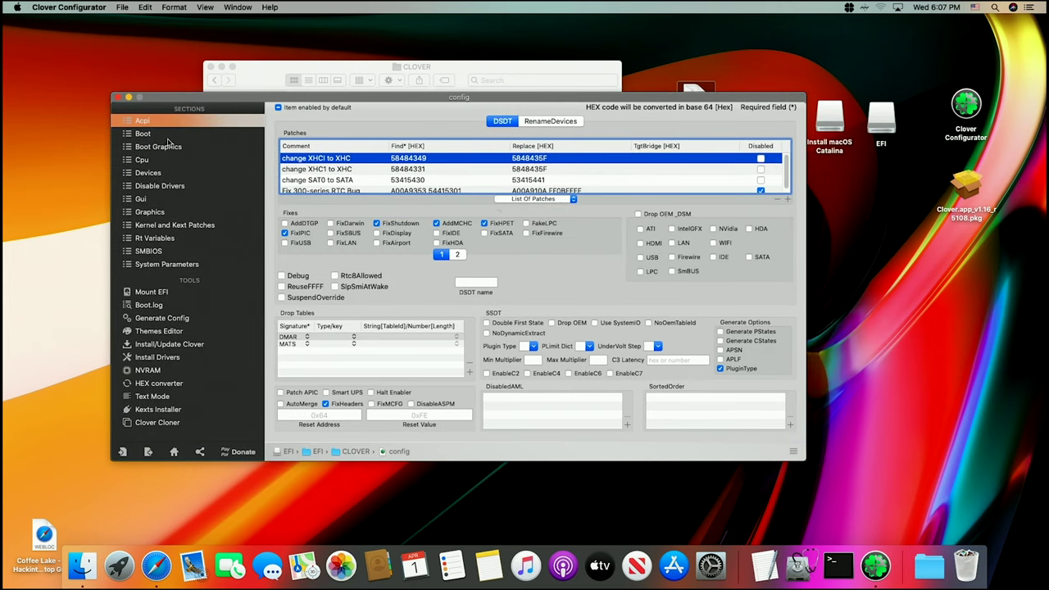
Enable the Fix 300-series RTC Bug patch under Acpi > Patches, then view the Boot settings.
left_click(325, 163)
scroll(326, 163, "down", 1)
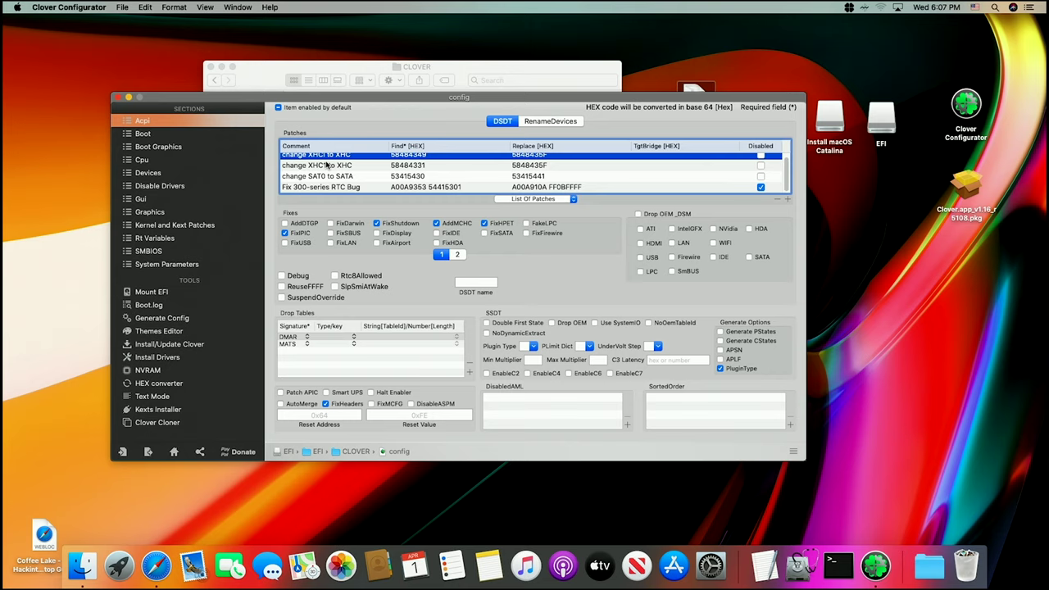
left_click(761, 188)
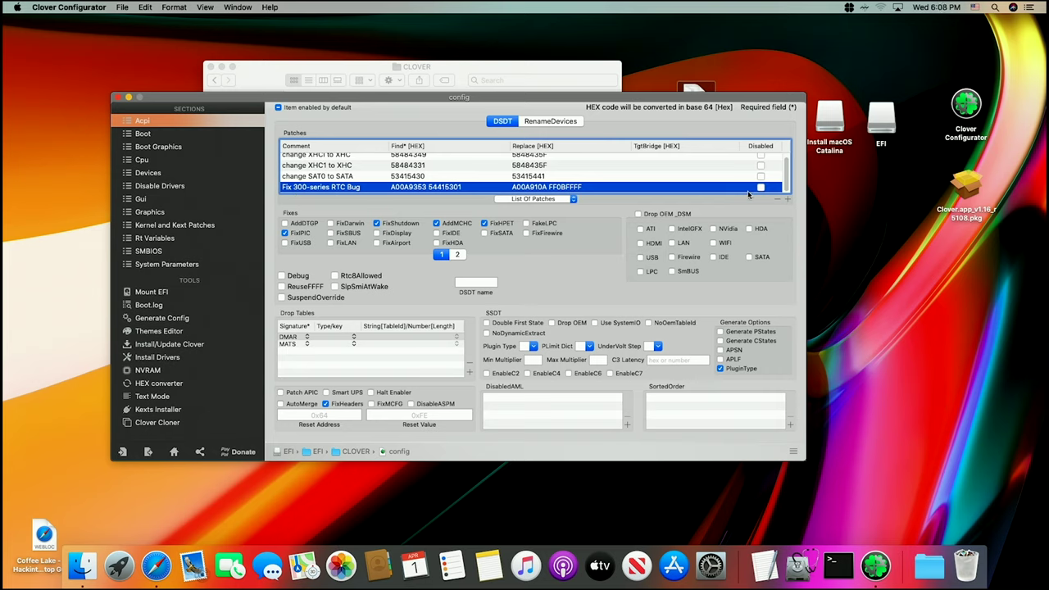
left_click(760, 189)
left_click(154, 135)
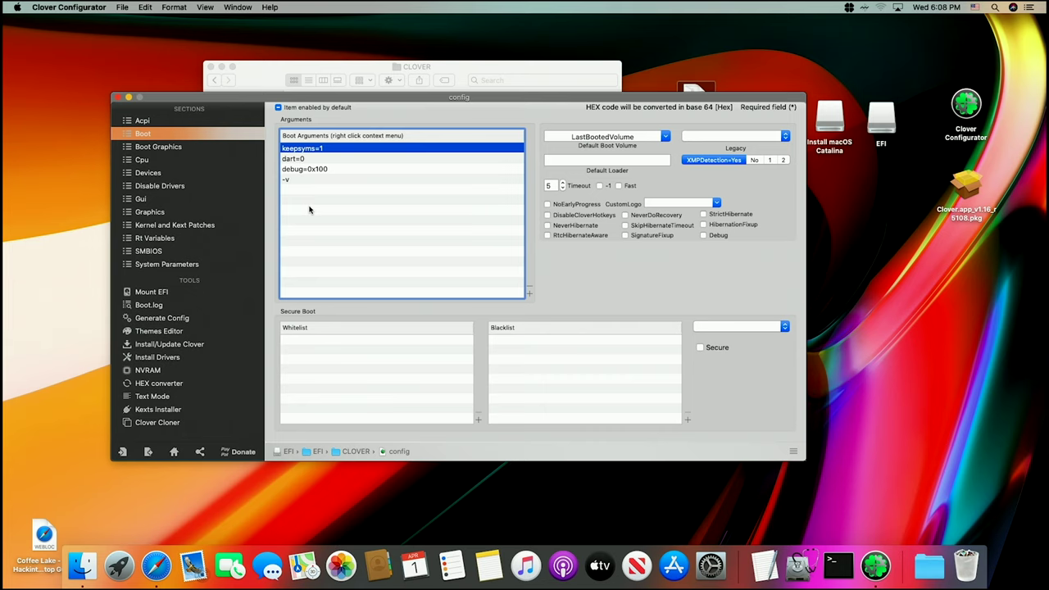
Add preset boot arguments darkwake=0, nv_disable=1 and -disablegfxfirmware via the Boot Arguments context menu.
right_click(309, 210)
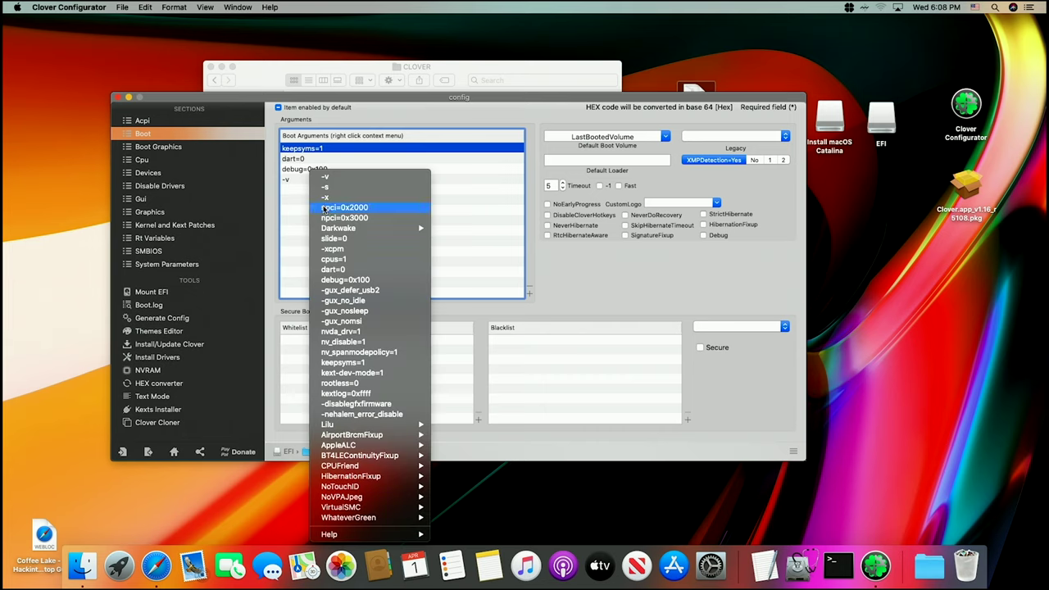
mouse_move(336, 229)
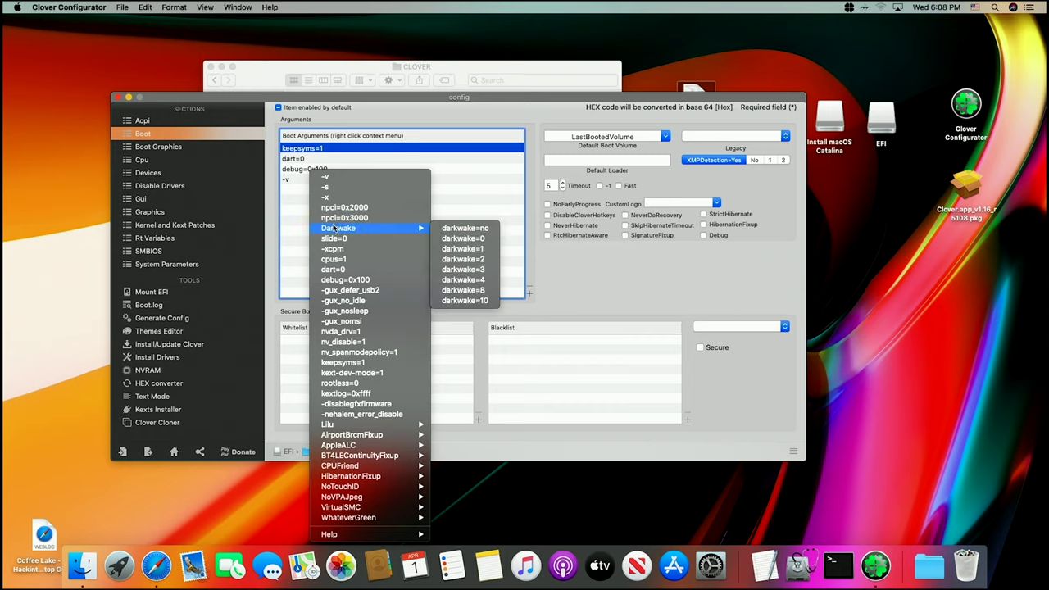
left_click(454, 238)
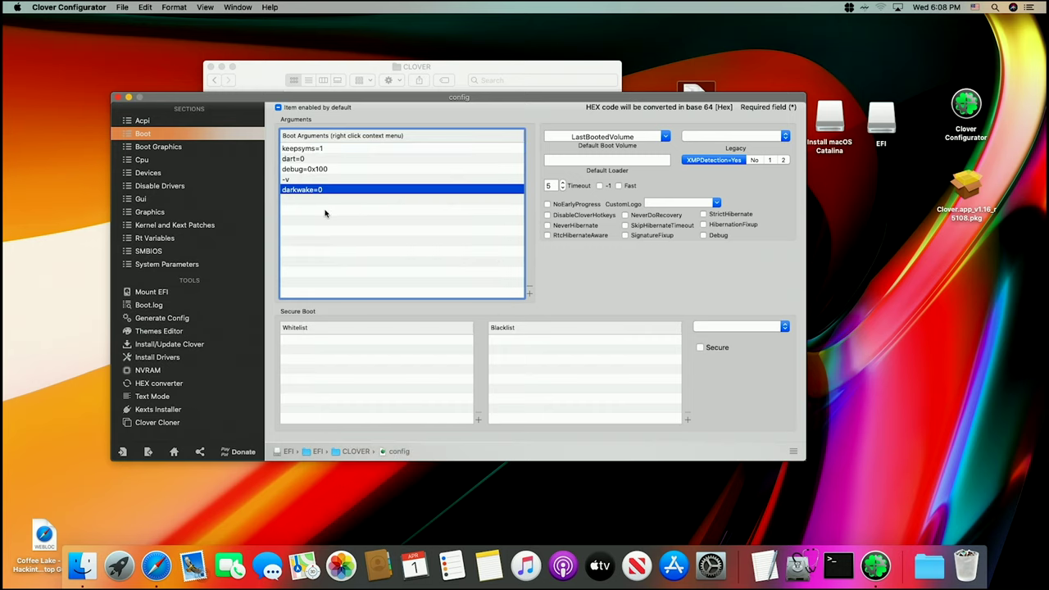
right_click(310, 208)
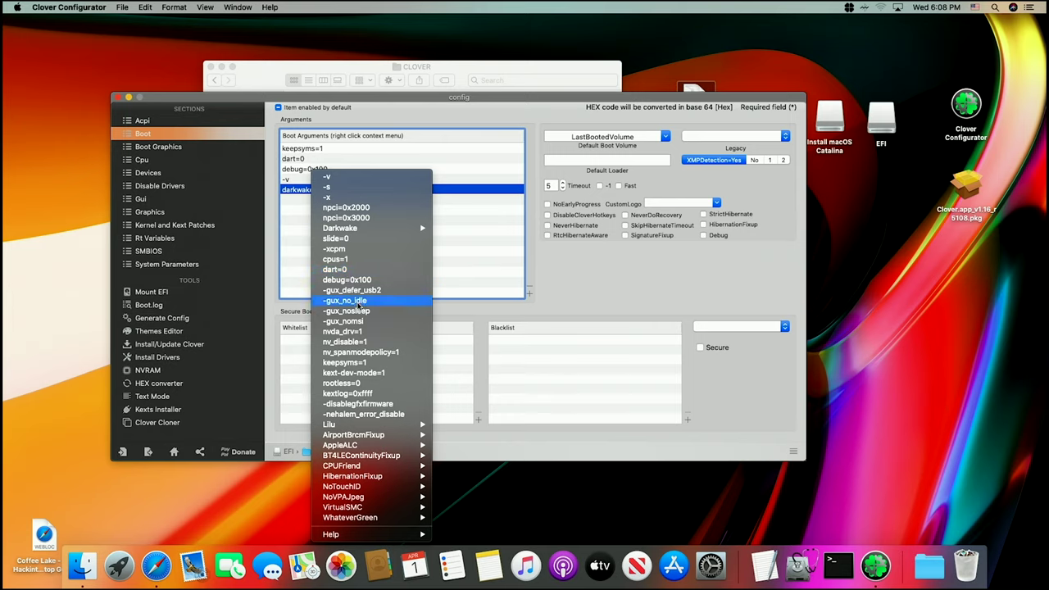
left_click(358, 343)
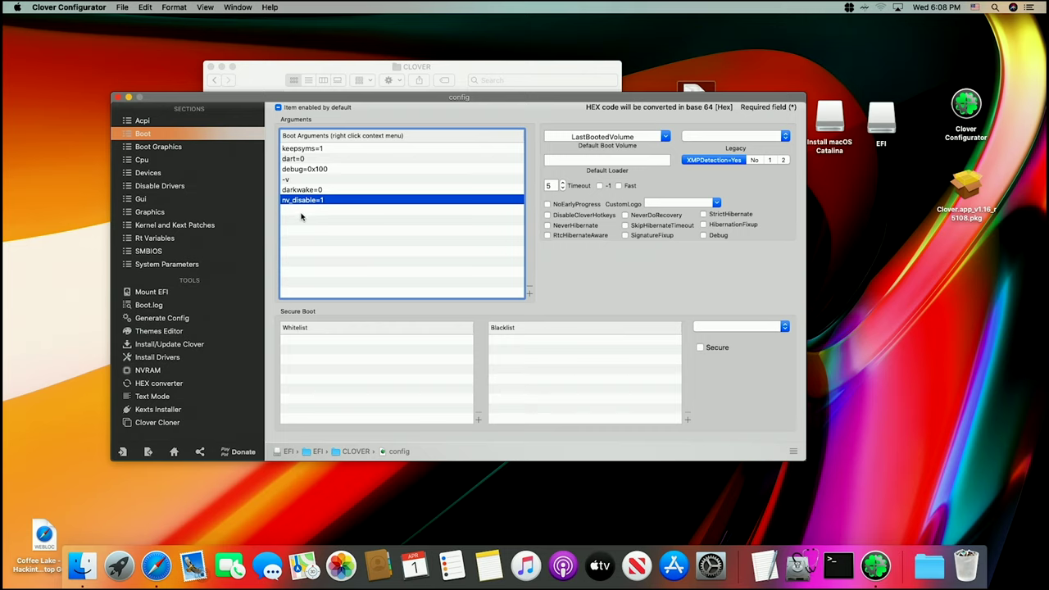
right_click(300, 216)
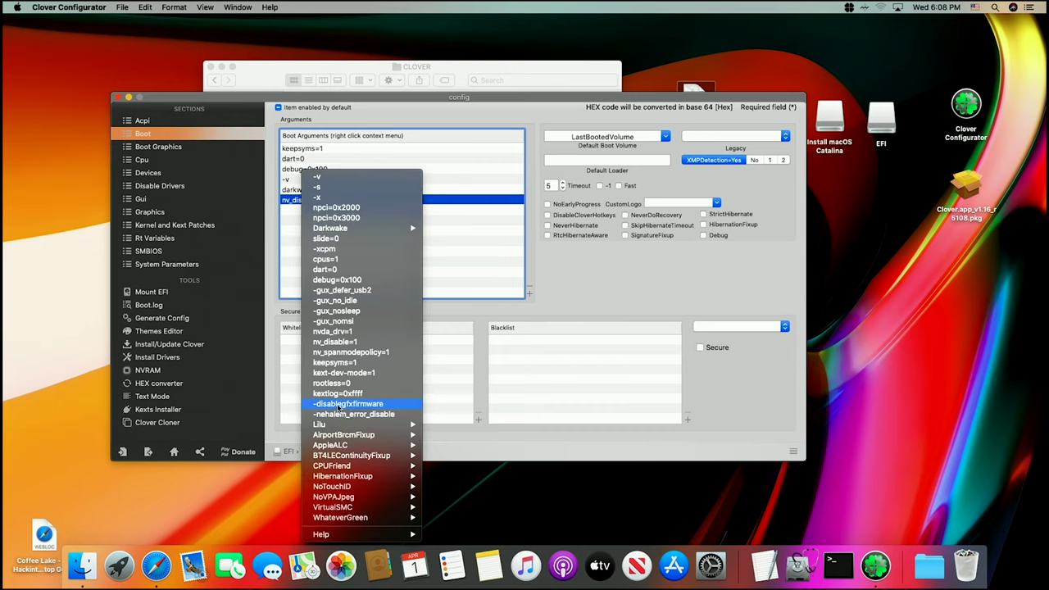
left_click(339, 404)
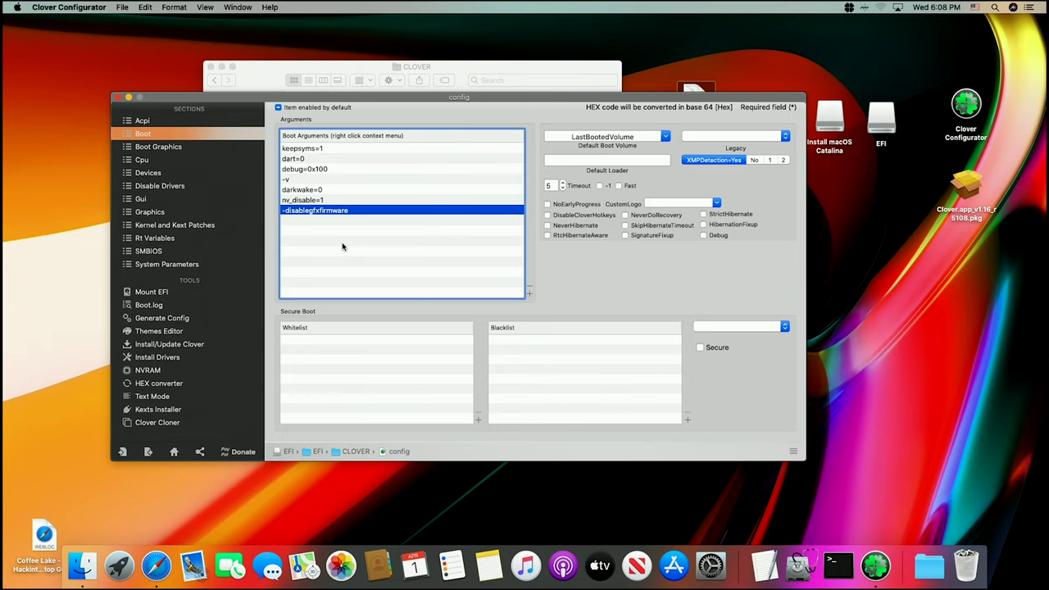
Browse Boot Graphics and Cpu, then view the Devices properties listing the PciRoot framebuffer entries.
left_click(161, 149)
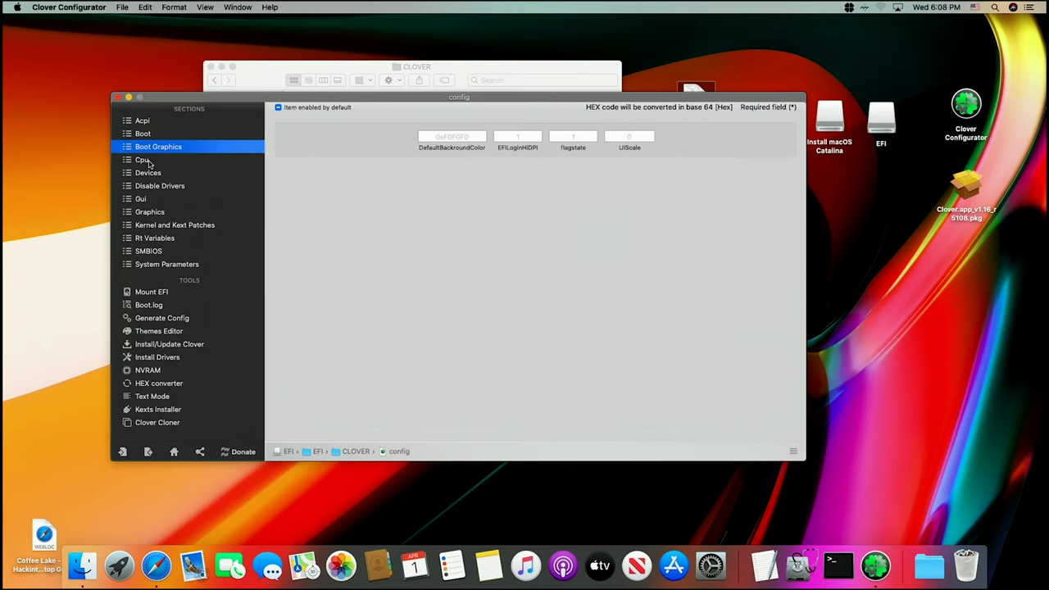
left_click(148, 162)
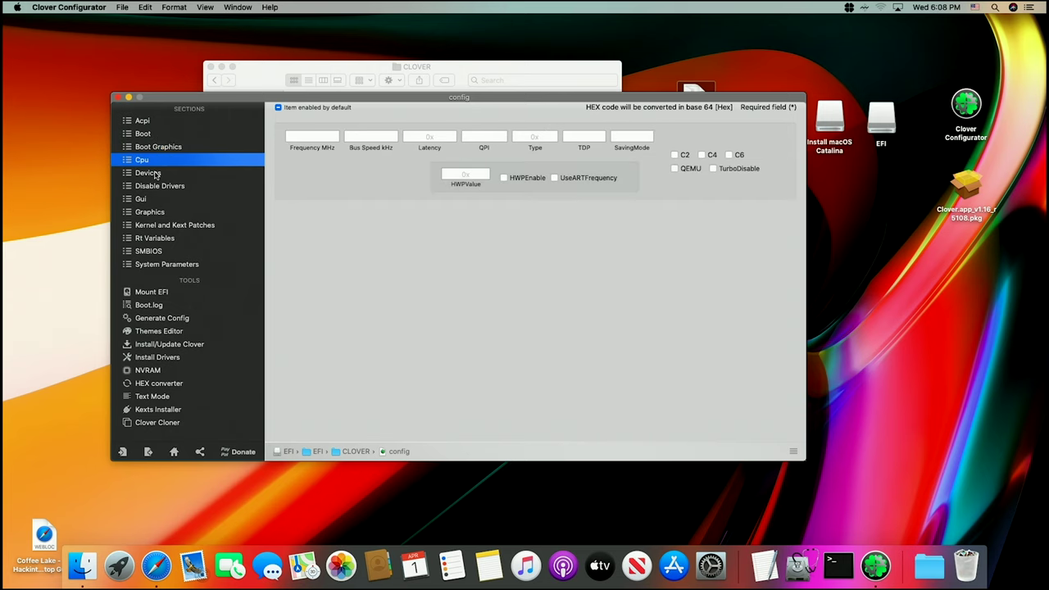
left_click(149, 173)
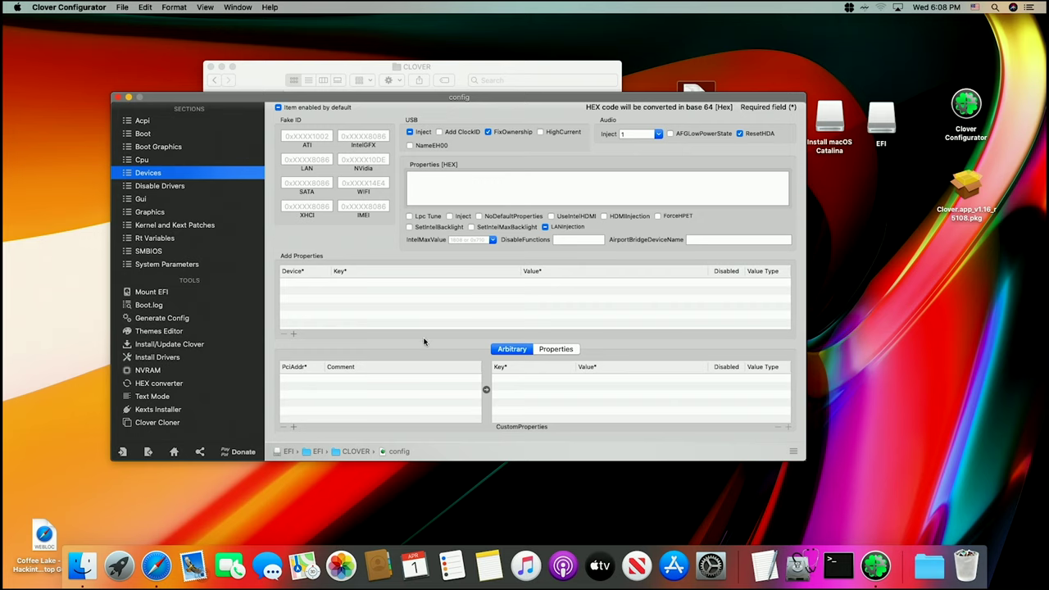
left_click(563, 351)
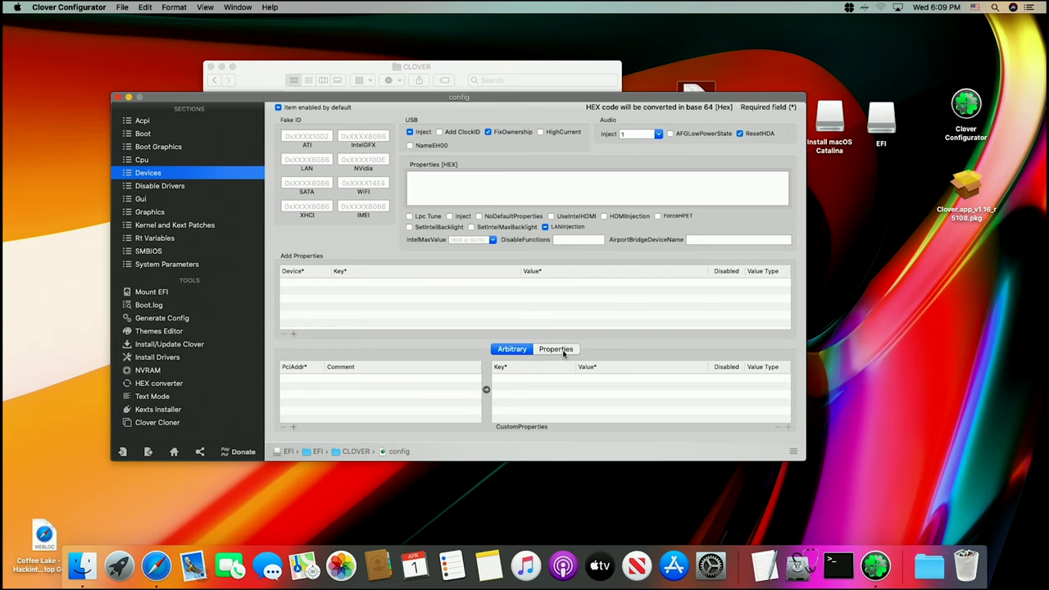
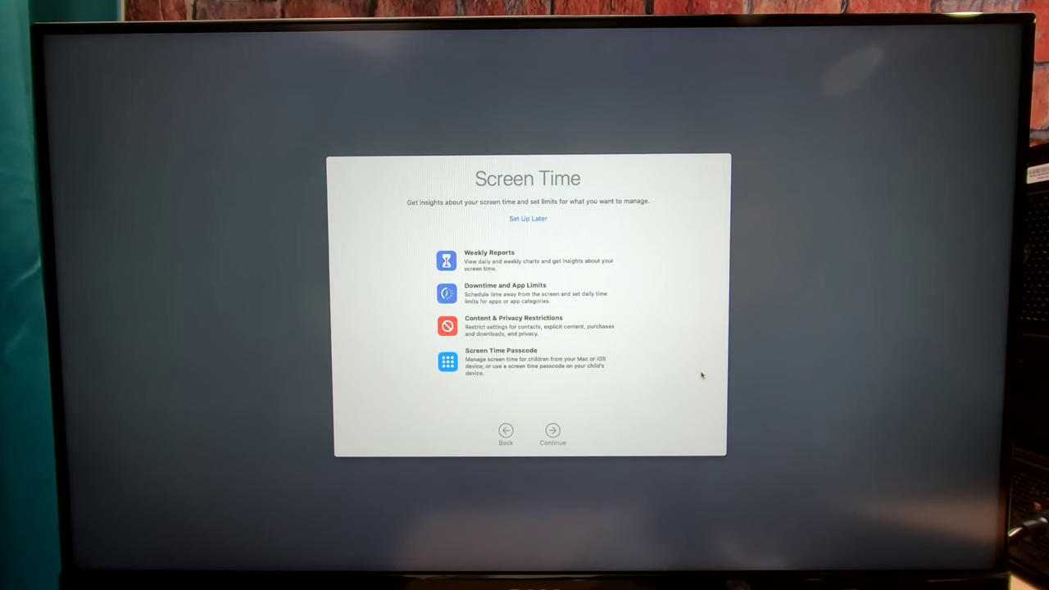
Skip Screen Time, keep Siri on without sharing audio recordings, and choose the Dark appearance.
left_click(536, 222)
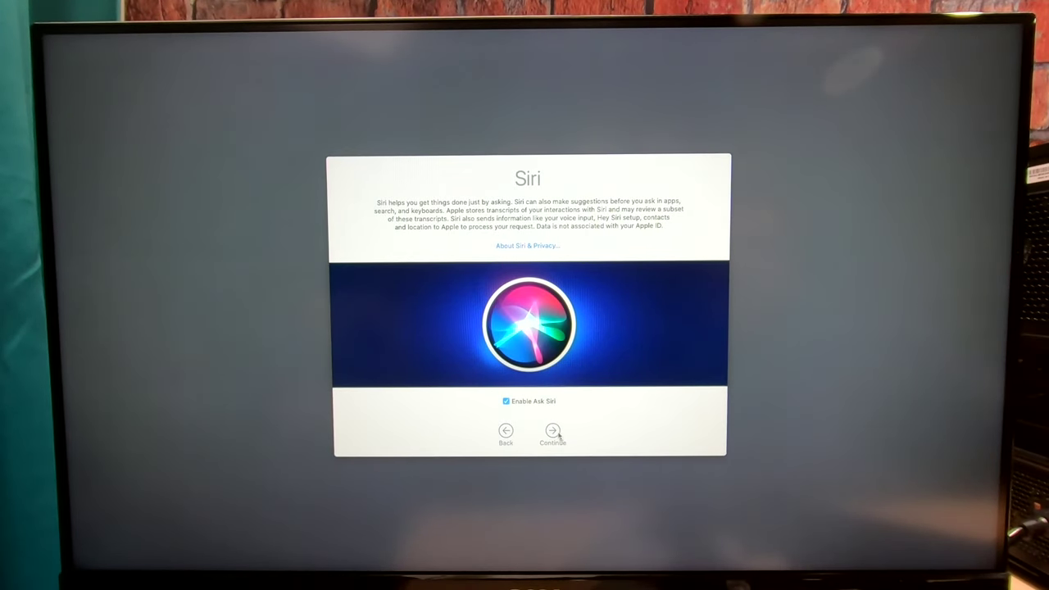
left_click(553, 433)
left_click(512, 411)
left_click(553, 432)
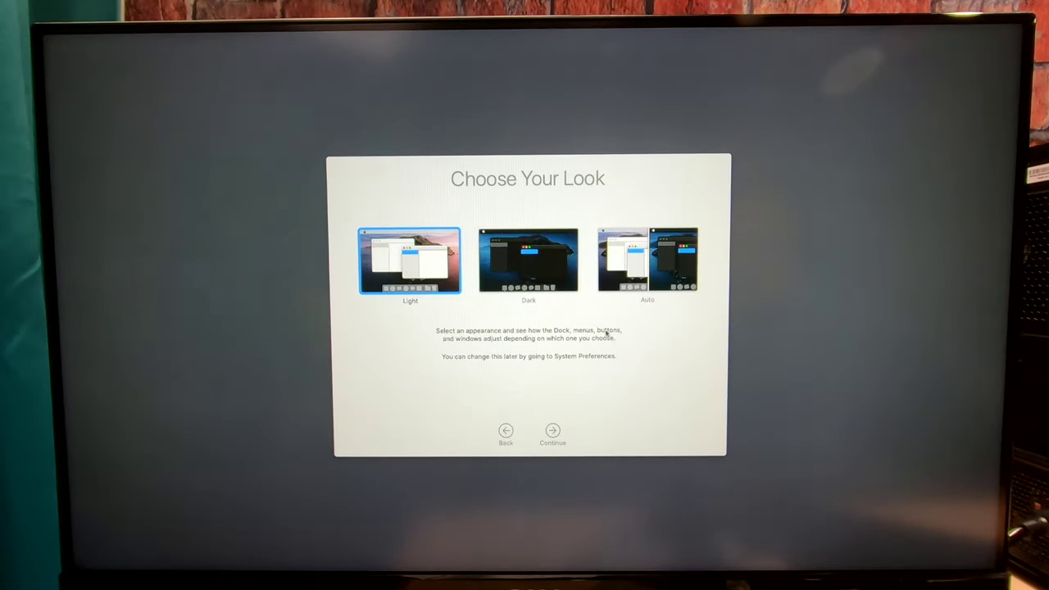
left_click(552, 275)
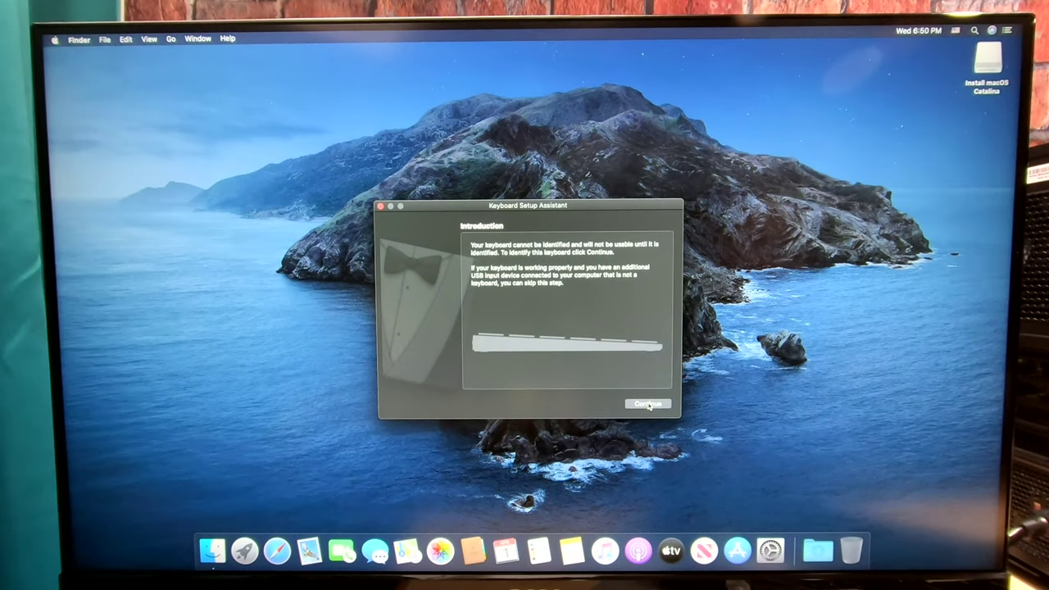
Identify the keyboard as ANSI by pressing Z and slash in Keyboard Setup Assistant.
left_click(647, 406)
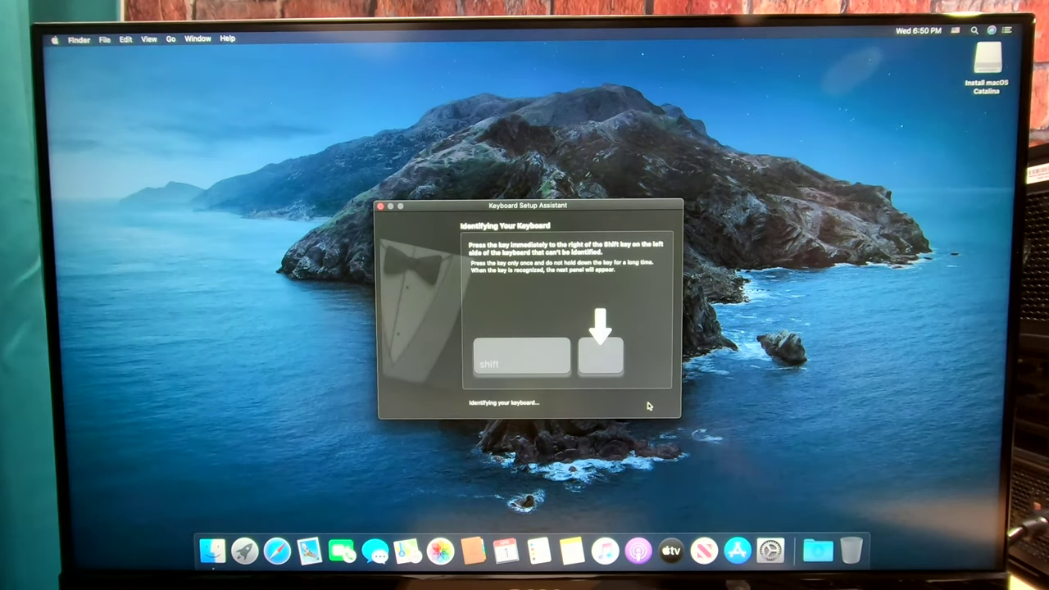
key("z")
key("slash")
left_click(647, 404)
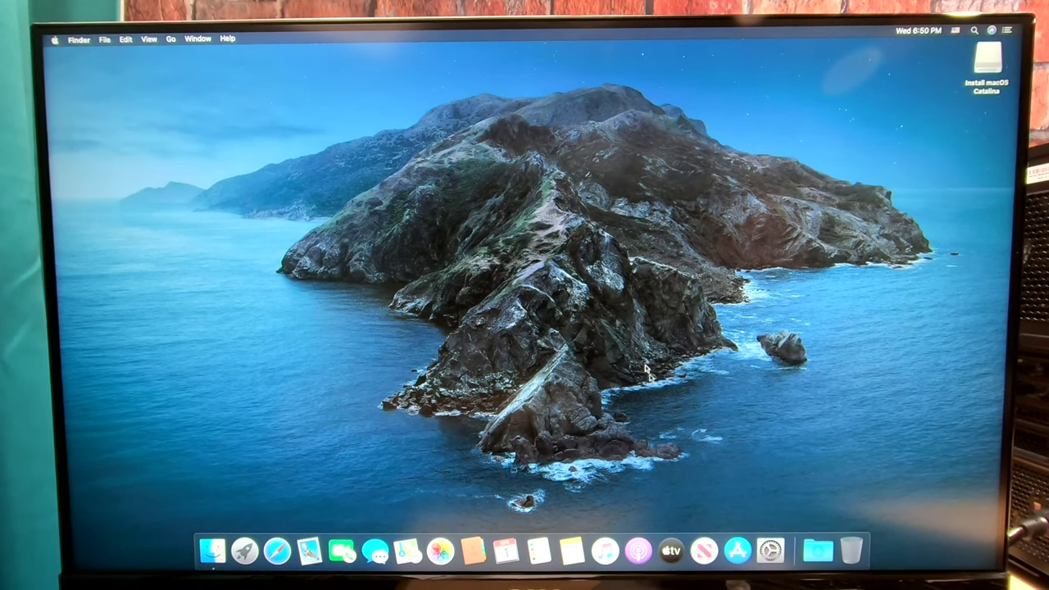
Check About This Mac showing an iMac (Retina 5K, 27-inch, 2019), then close it.
left_click(54, 40)
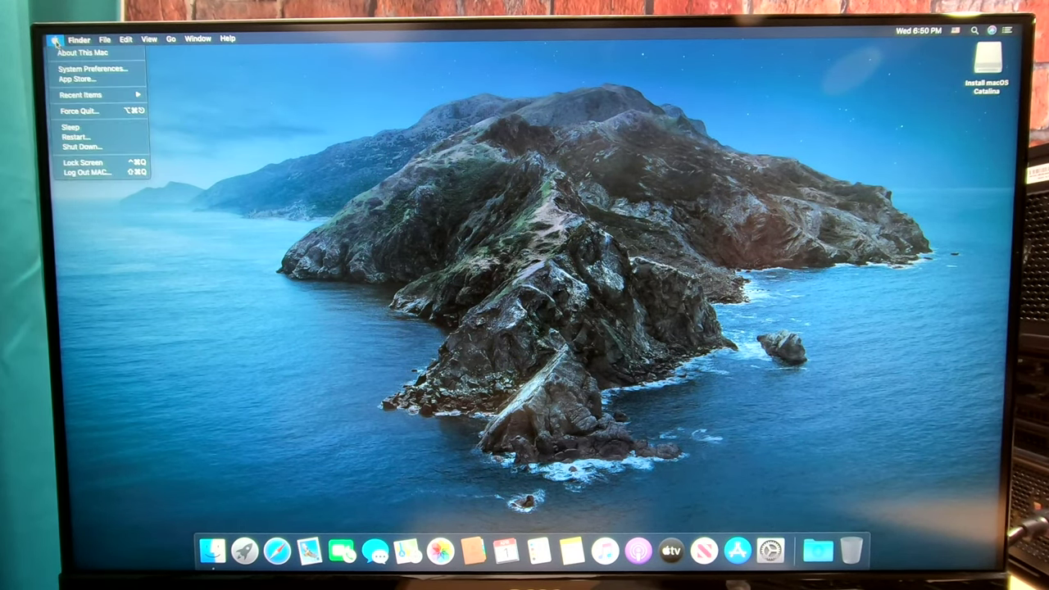
left_click(82, 52)
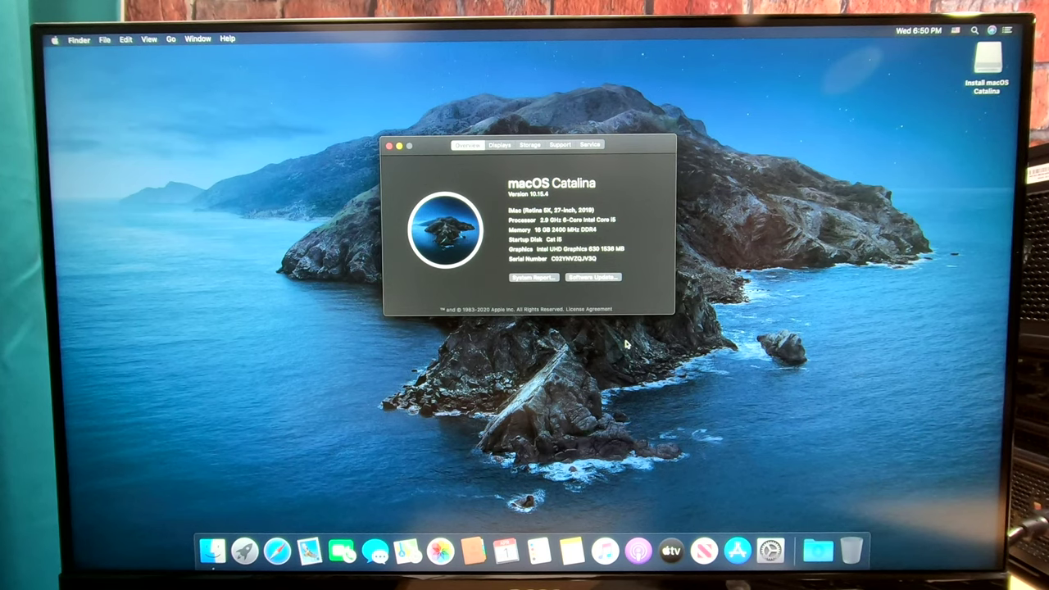
left_click(391, 146)
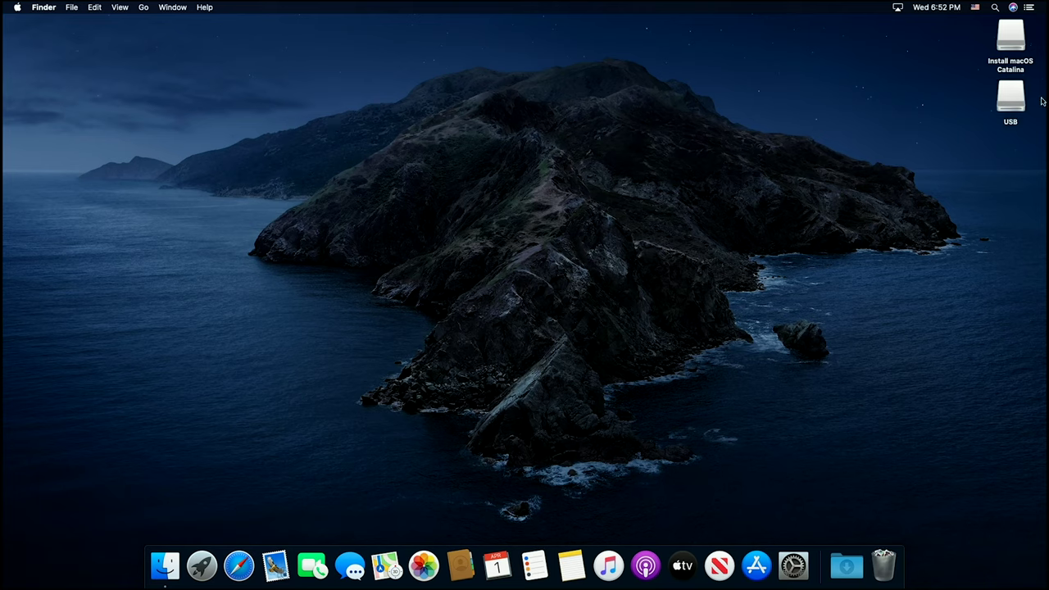
Open the USB drive and copy Clover Configurator onto the desktop.
left_click(1021, 98)
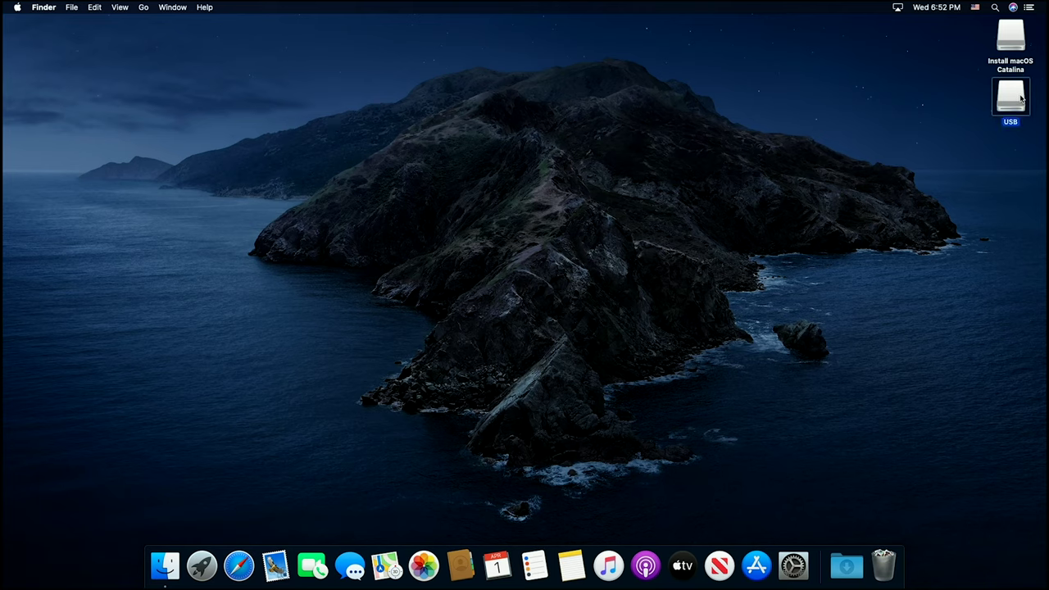
double_click(1021, 98)
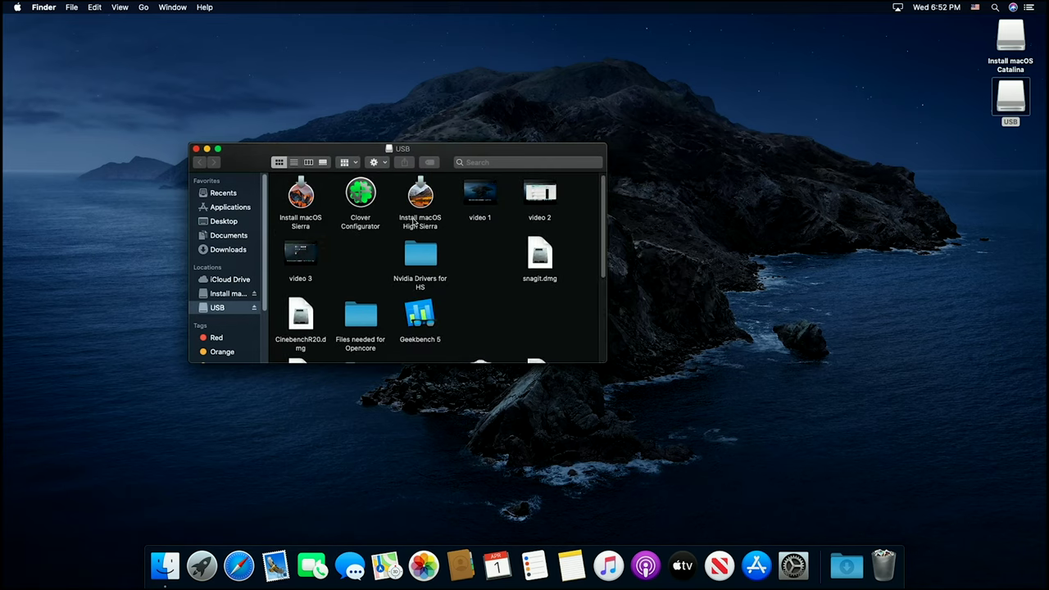
left_click_drag(361, 196, 862, 225)
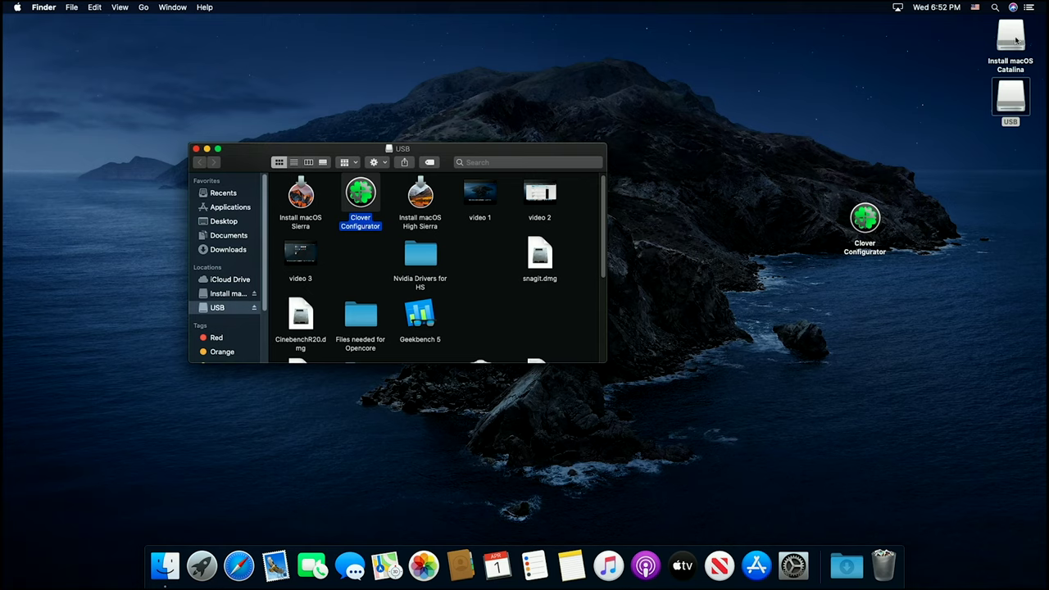
Reposition the Install macOS Catalina icon and close the USB drive's window.
left_click_drag(1016, 41, 857, 89)
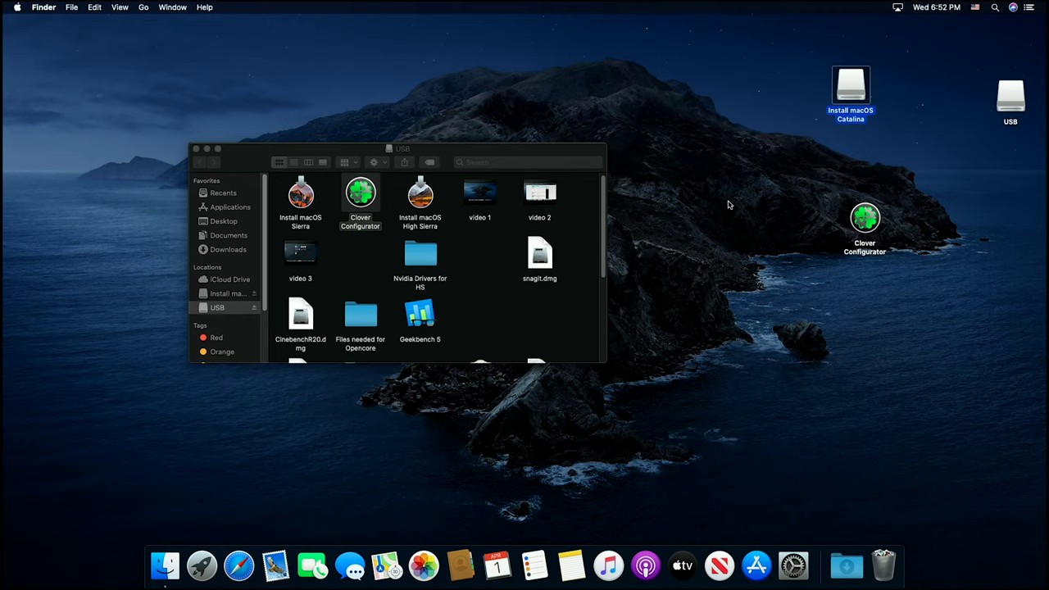
left_click_drag(594, 250, 593, 345)
scroll(593, 345, "up", 10)
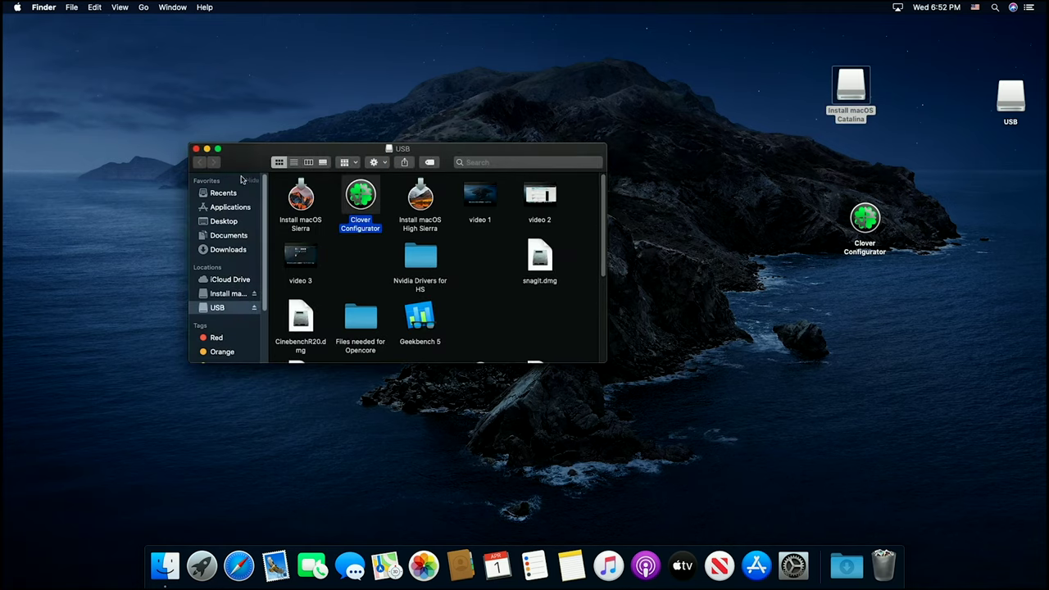
left_click(196, 148)
left_click(703, 208)
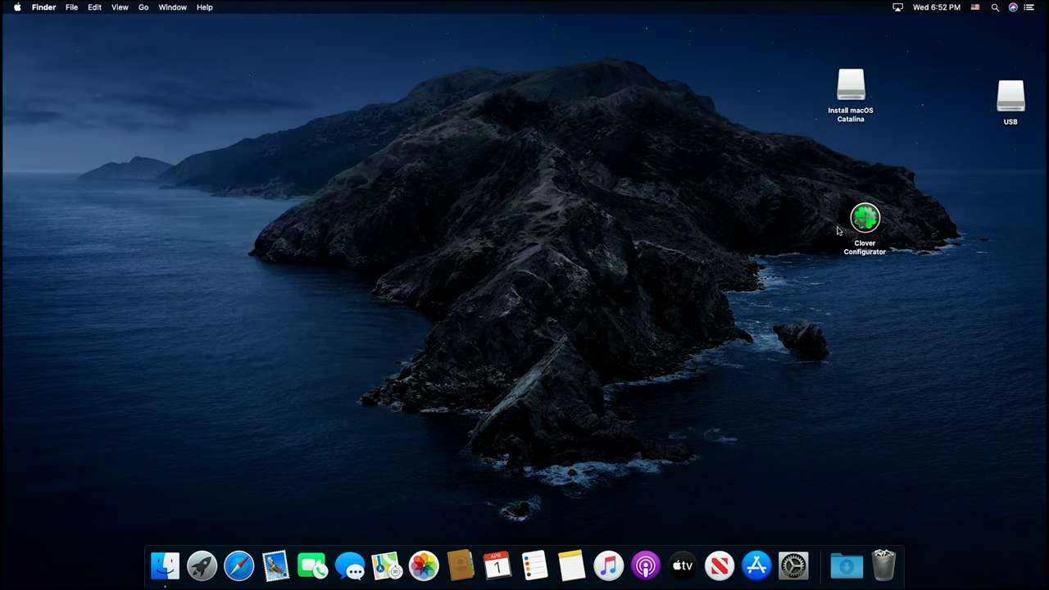
left_click(866, 223)
Launch Clover Configurator's Mount EFI view and eject the USB drive.
double_click(866, 223)
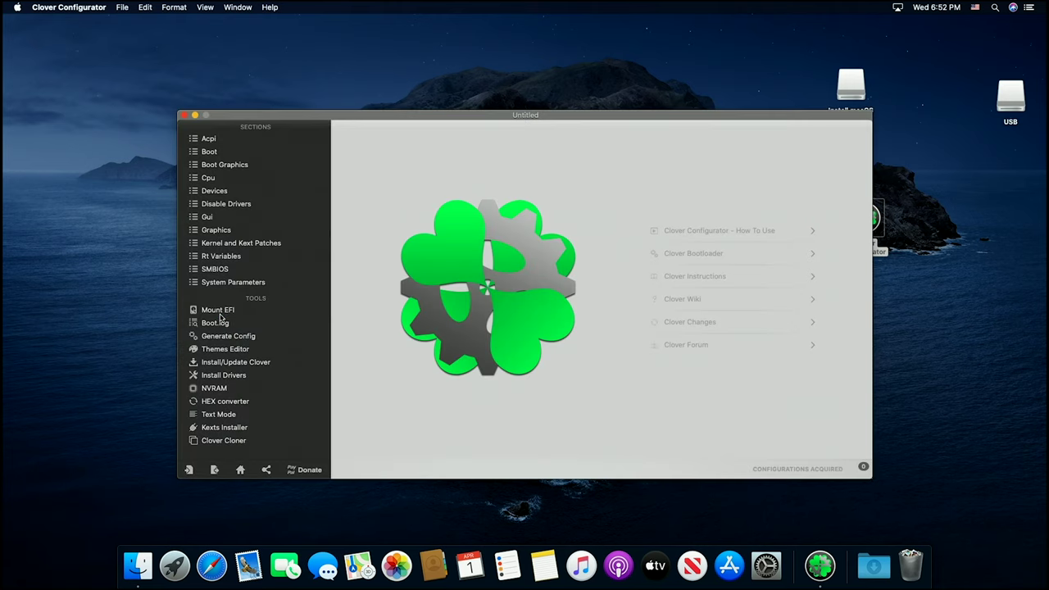
left_click(218, 313)
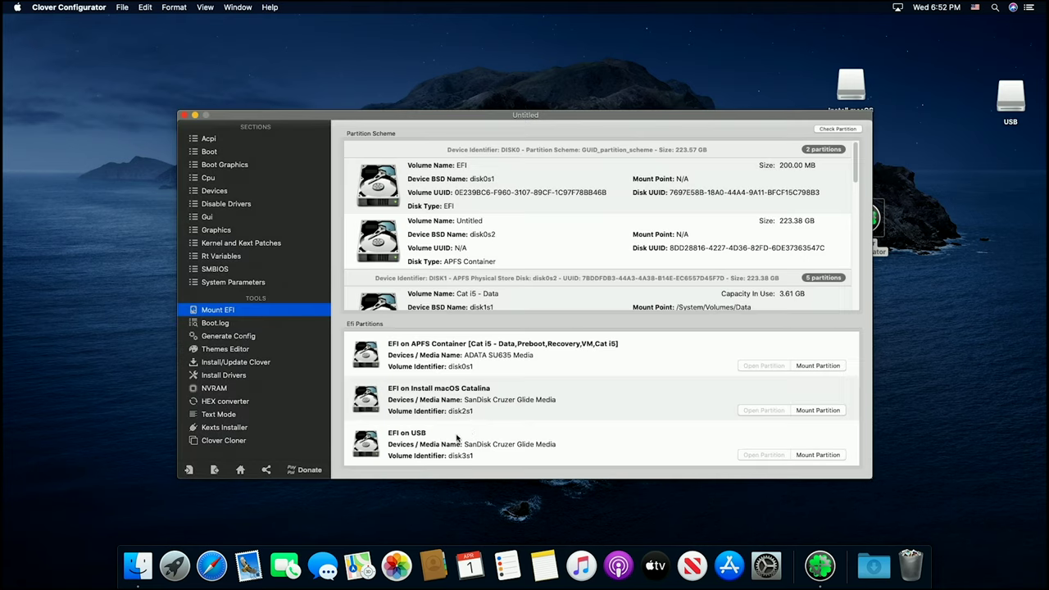
right_click(1015, 109)
left_click(971, 133)
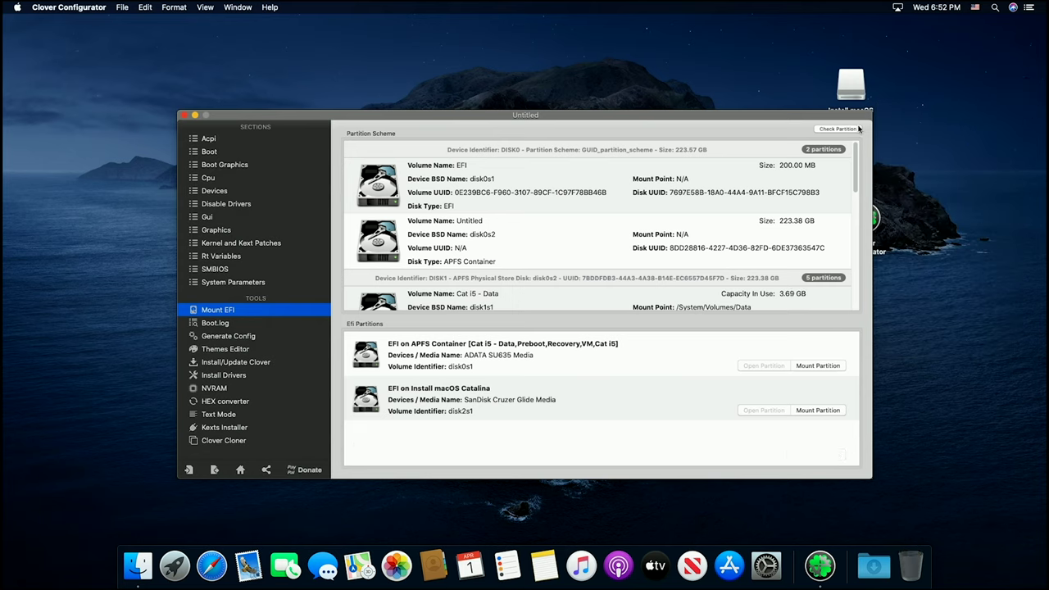
left_click_drag(854, 95, 885, 93)
left_click_drag(832, 114, 805, 105)
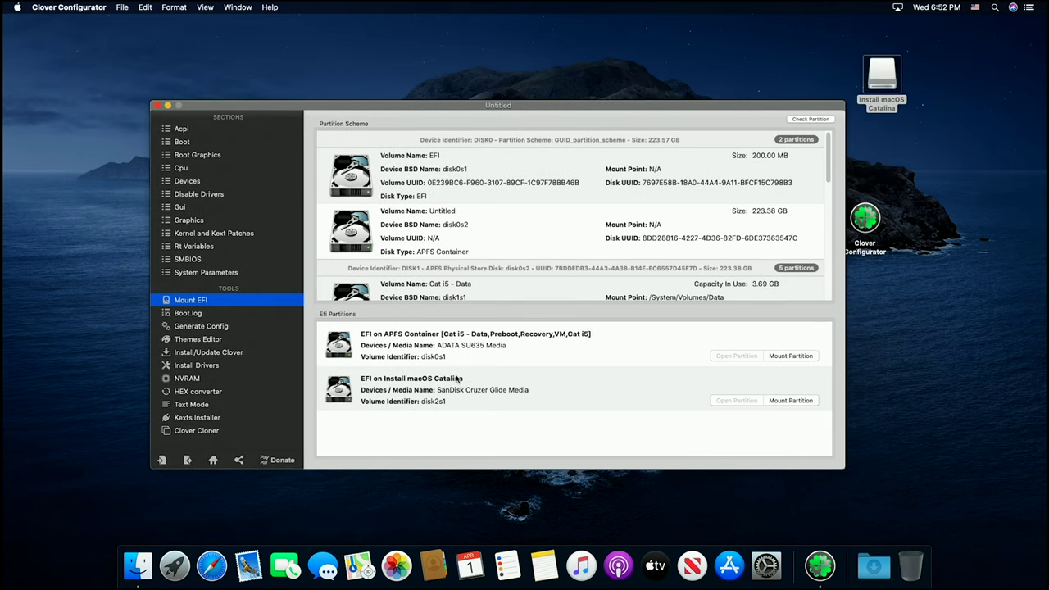
Mount the EFI partitions of Install macOS Catalina and the internal APFS disk, authorising with the admin password.
left_click(794, 401)
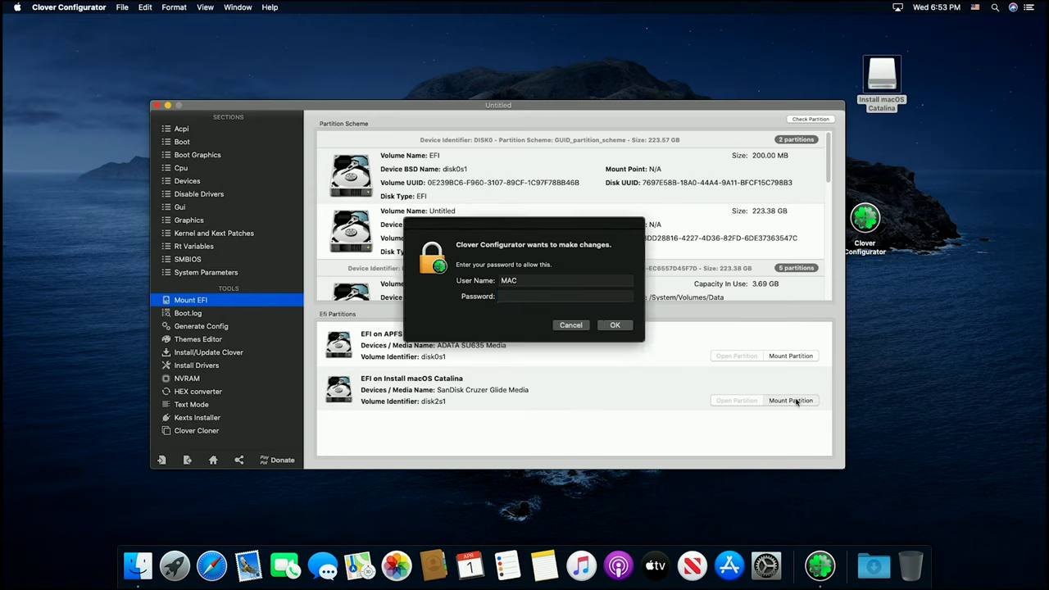
type("•••••")
key("Return")
left_click_drag(1011, 41, 951, 80)
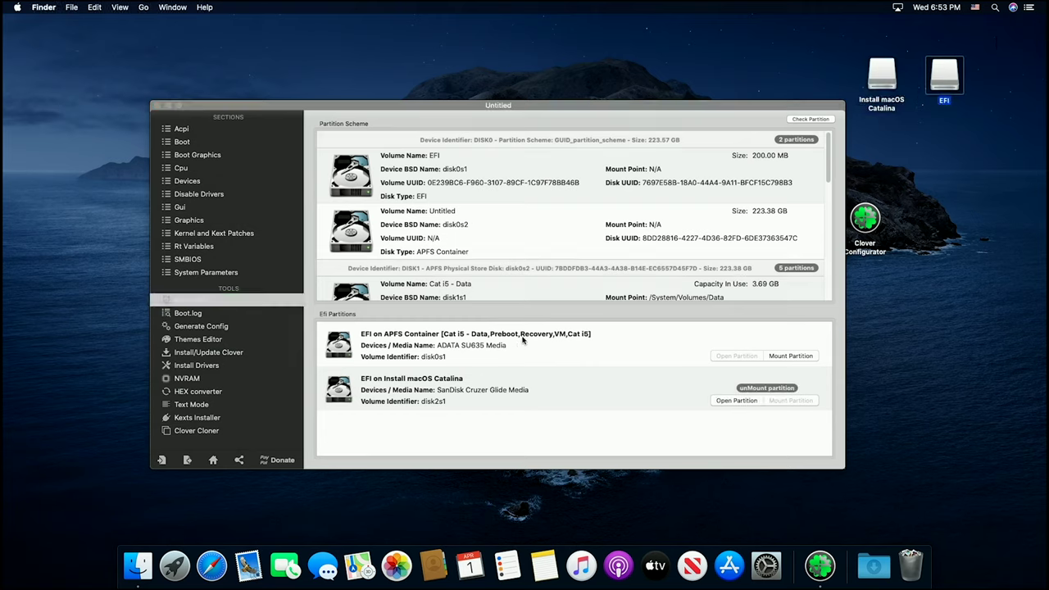
left_click(791, 356)
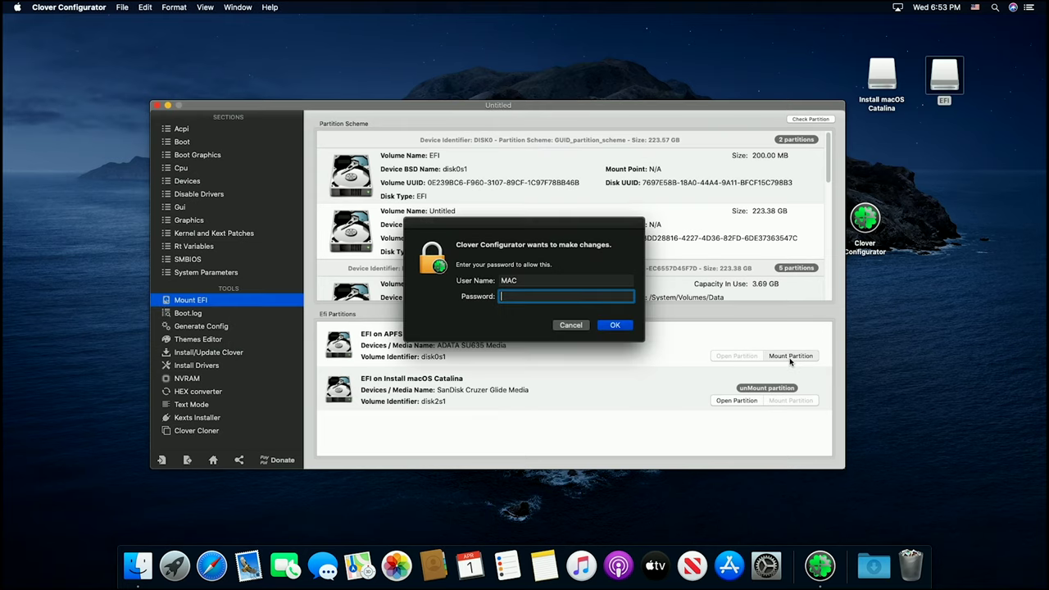
type("****")
key("Return")
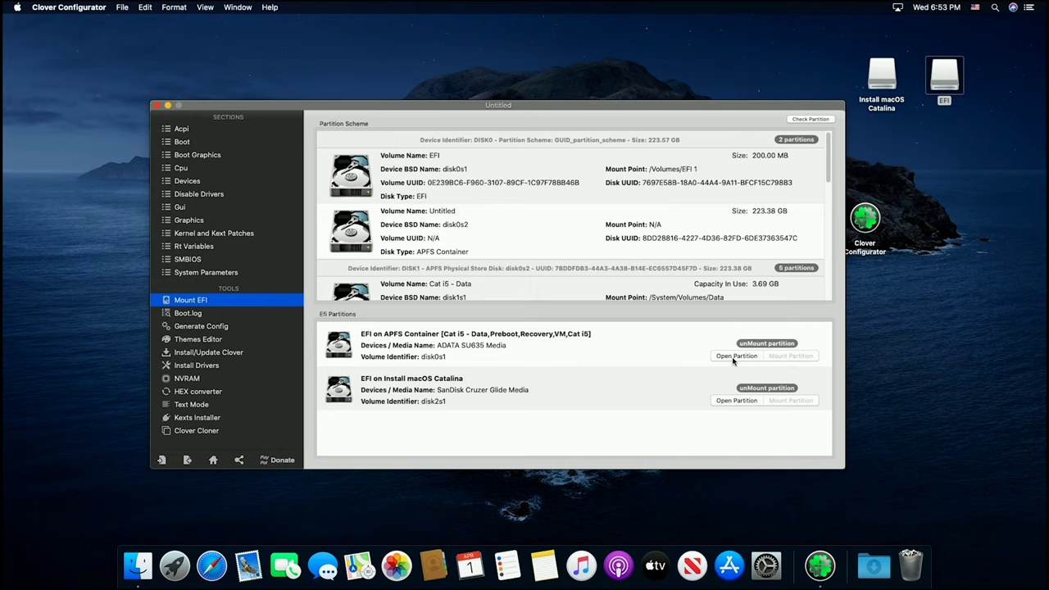
Open the internal disk's empty EFI partition (/Volumes/EFI 1) in Finder and minimise Clover Configurator.
left_click(735, 356)
left_click_drag(597, 101, 426, 85)
left_click_drag(626, 105, 643, 167)
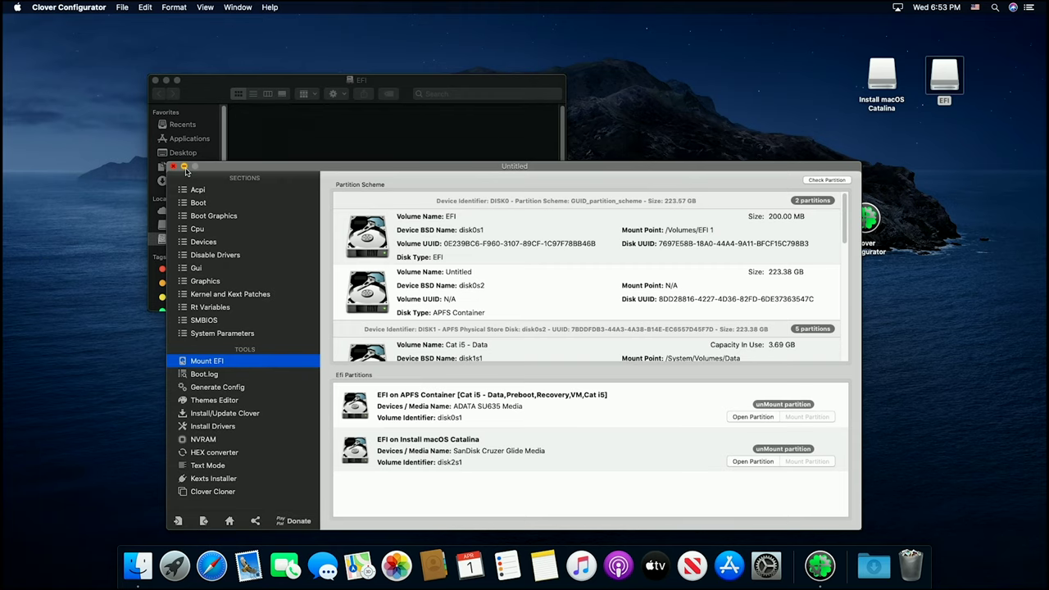
left_click(183, 167)
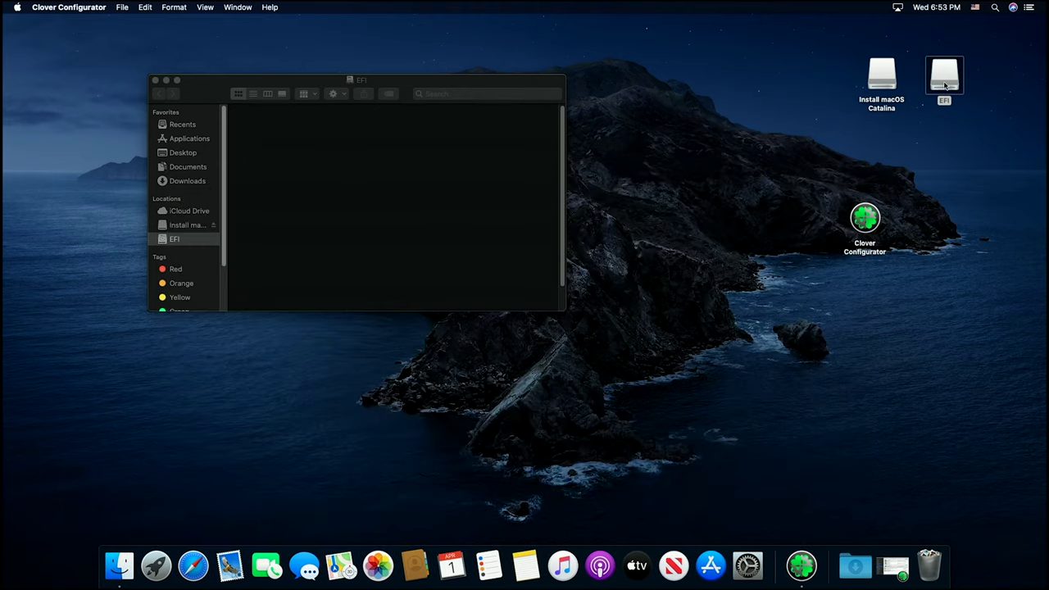
Copy the EFI folder from the installer's EFI drive into the empty internal EFI partition.
double_click(951, 78)
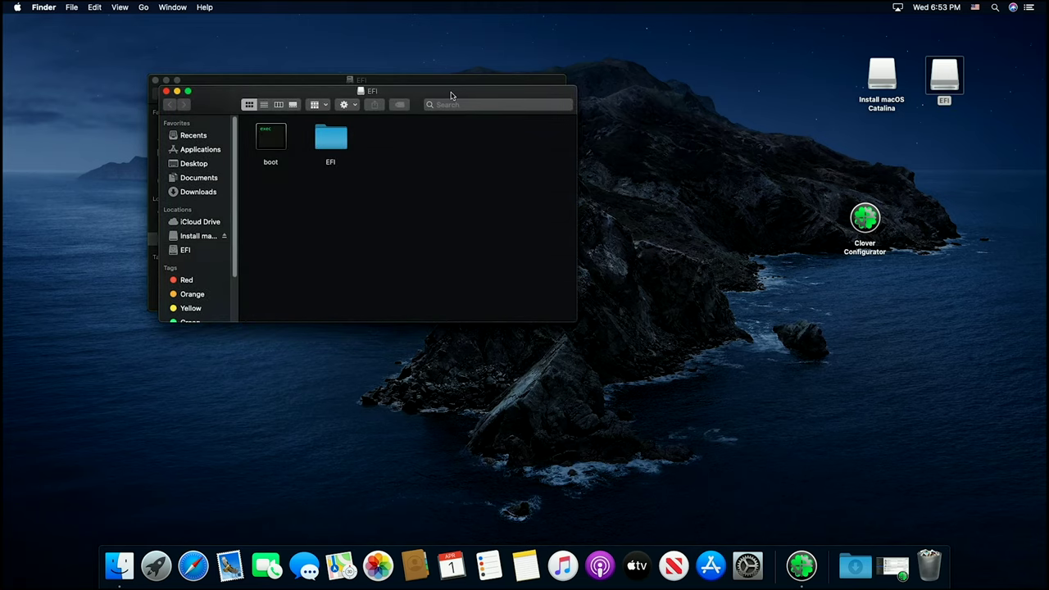
left_click_drag(452, 93, 832, 172)
left_click_drag(720, 217, 410, 187)
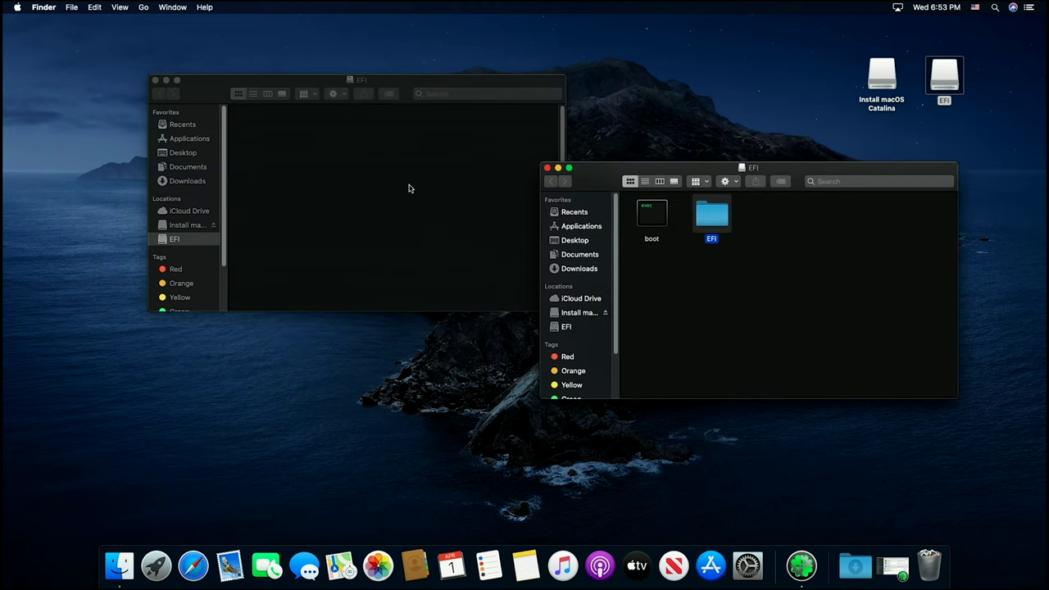
left_click(547, 167)
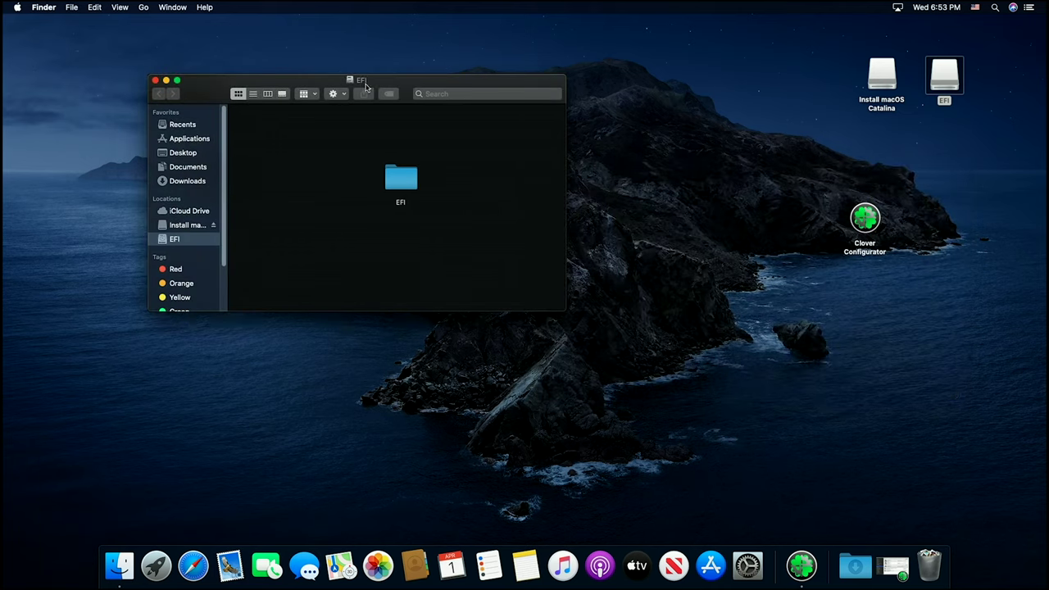
left_click_drag(421, 87, 525, 92)
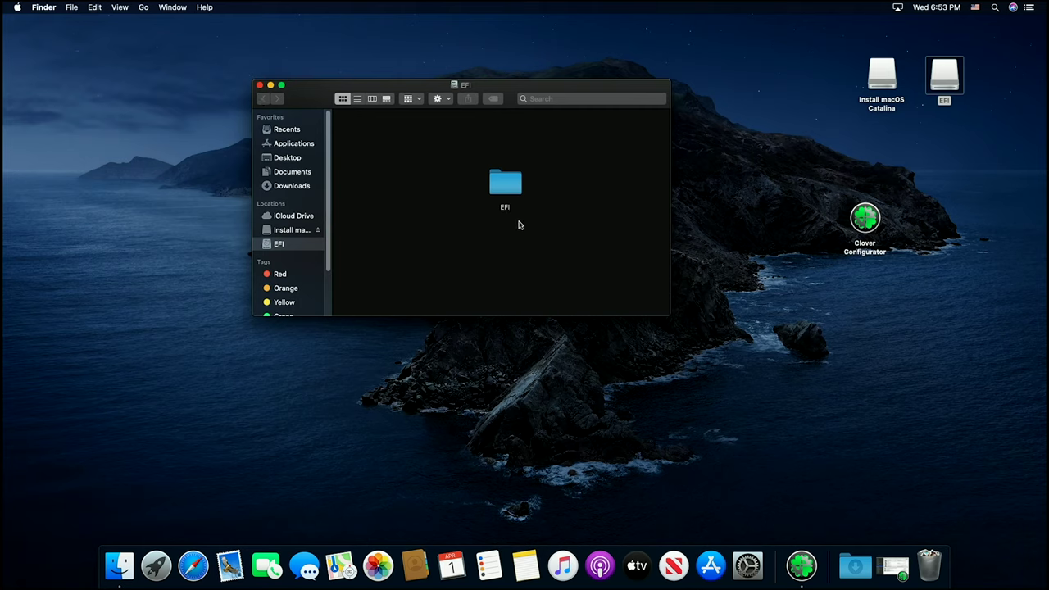
Open EFI > CLOVER and bring up the actions for config.plist.
double_click(507, 179)
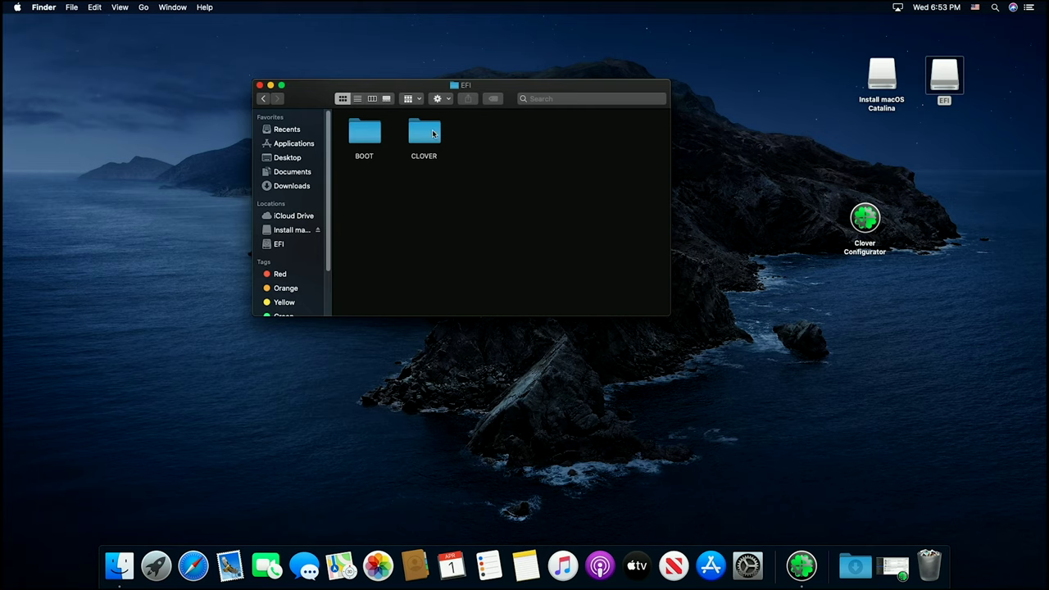
double_click(433, 133)
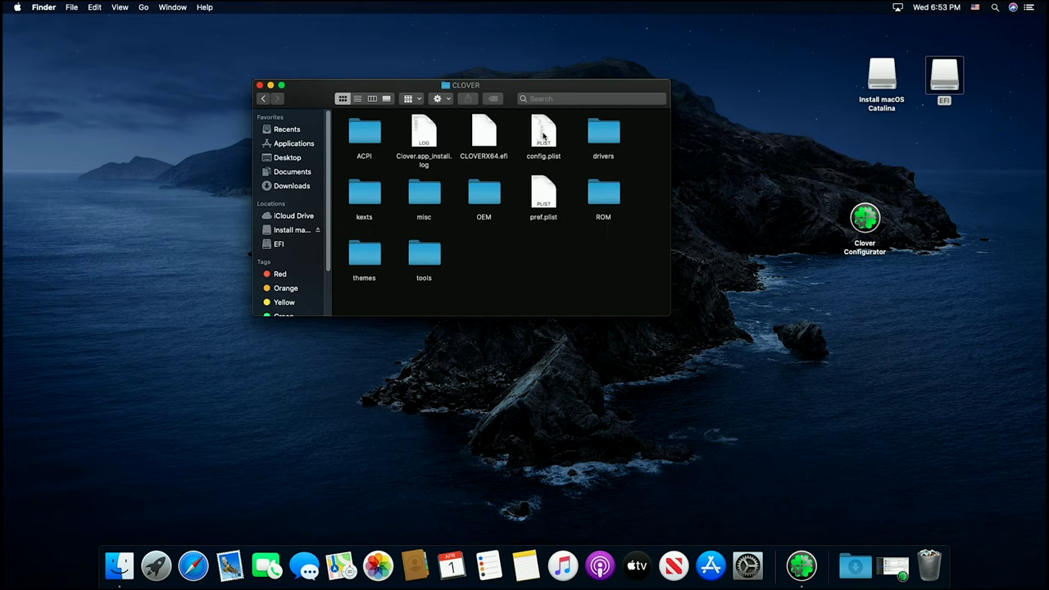
right_click(545, 135)
mouse_move(570, 149)
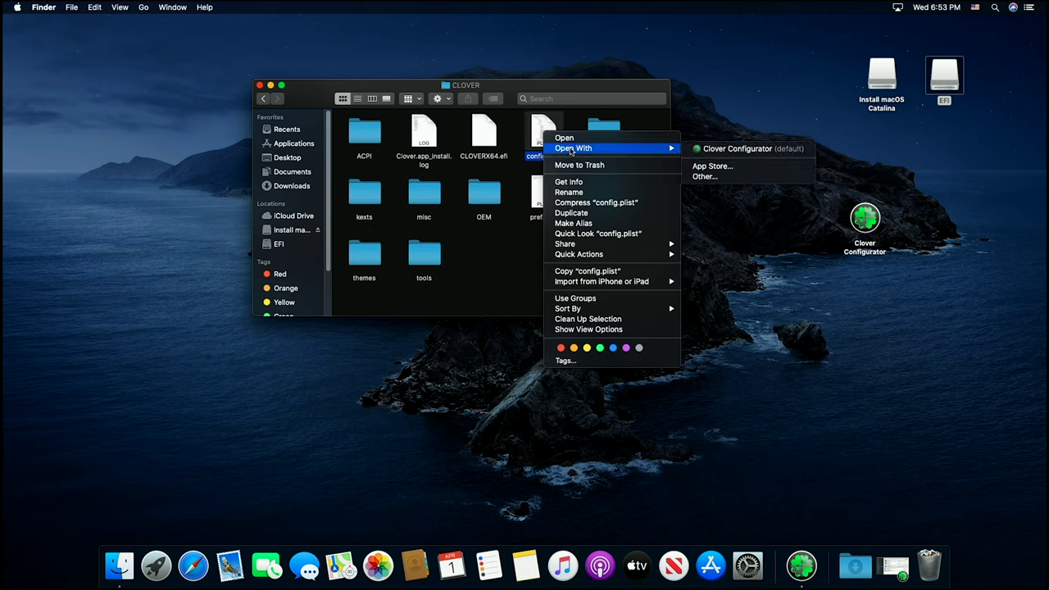
Open config.plist in Clover Configurator and delete the -v boot argument.
left_click(740, 149)
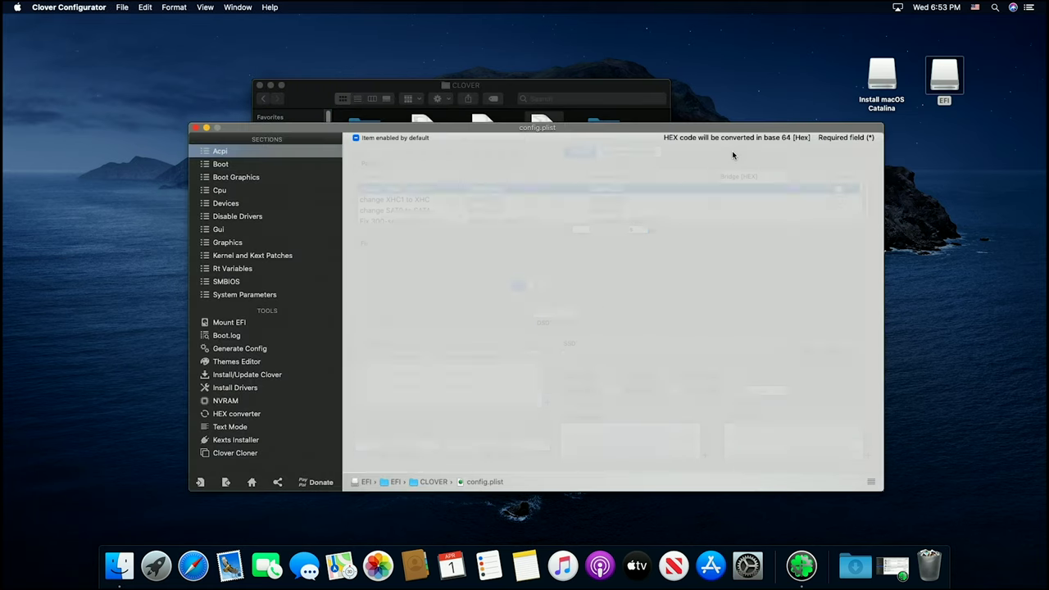
left_click_drag(694, 121, 701, 100)
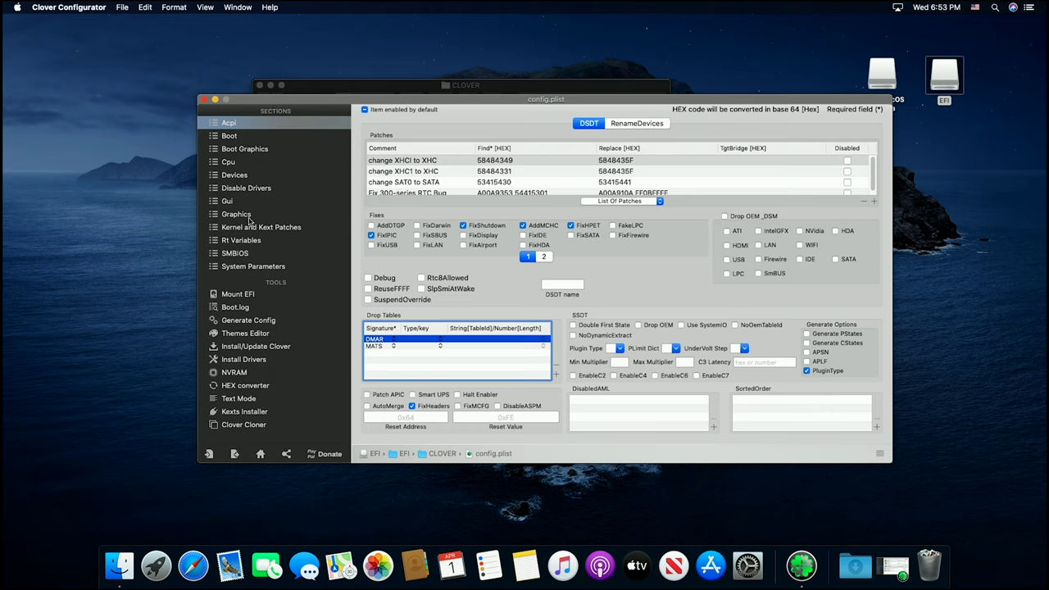
left_click(230, 136)
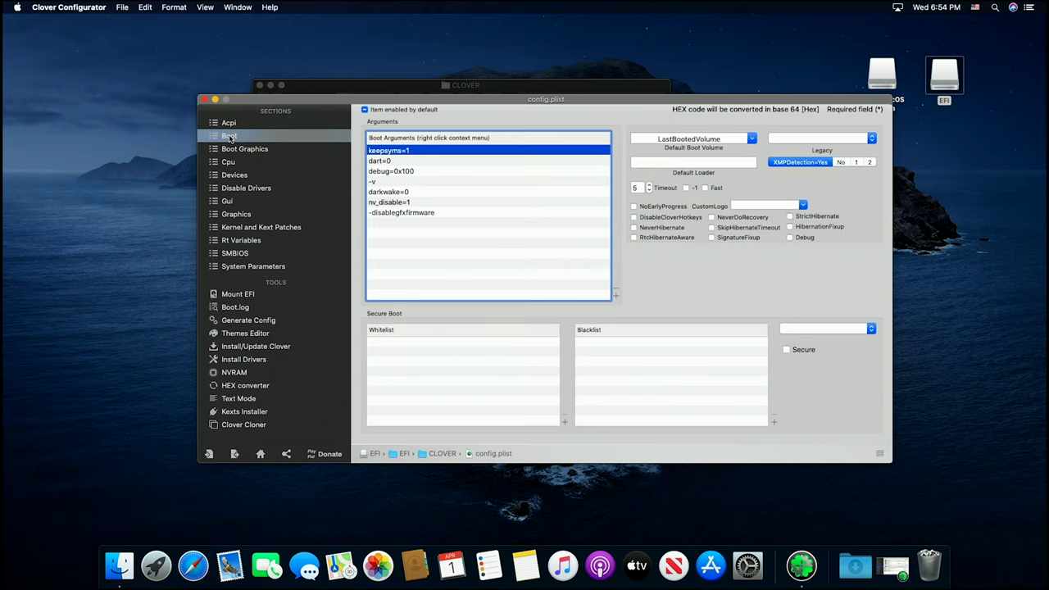
left_click(379, 182)
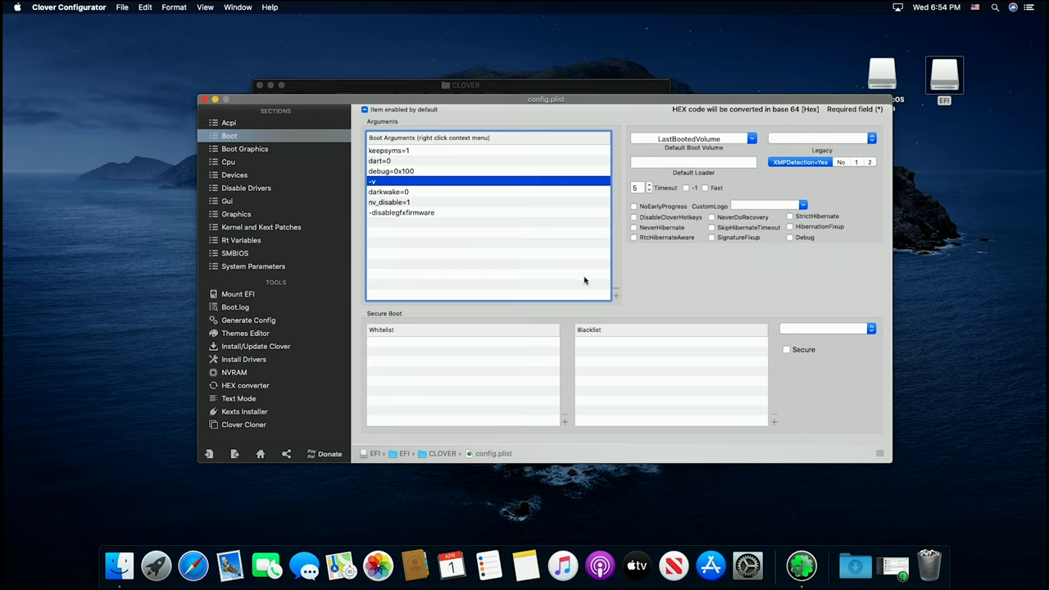
key("Delete")
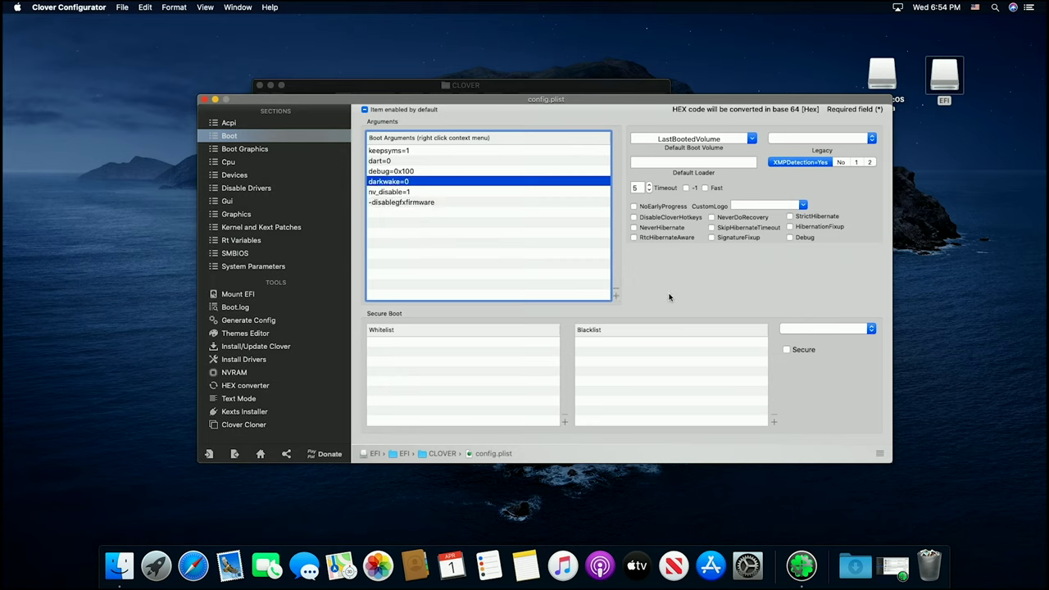
Save config.plist and show the SMBIOS section with the iMac19,1 model.
left_click(238, 455)
left_click(255, 460)
left_click(233, 255)
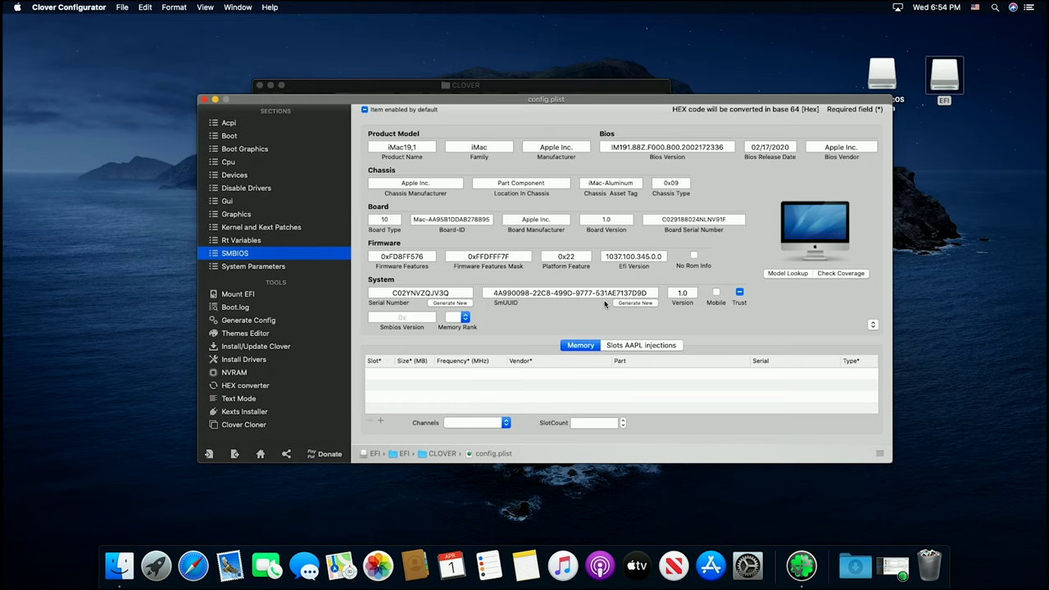
Generate a new system serial number and copy it.
left_click(448, 303)
left_click(448, 303)
left_click(448, 303)
left_click(447, 303)
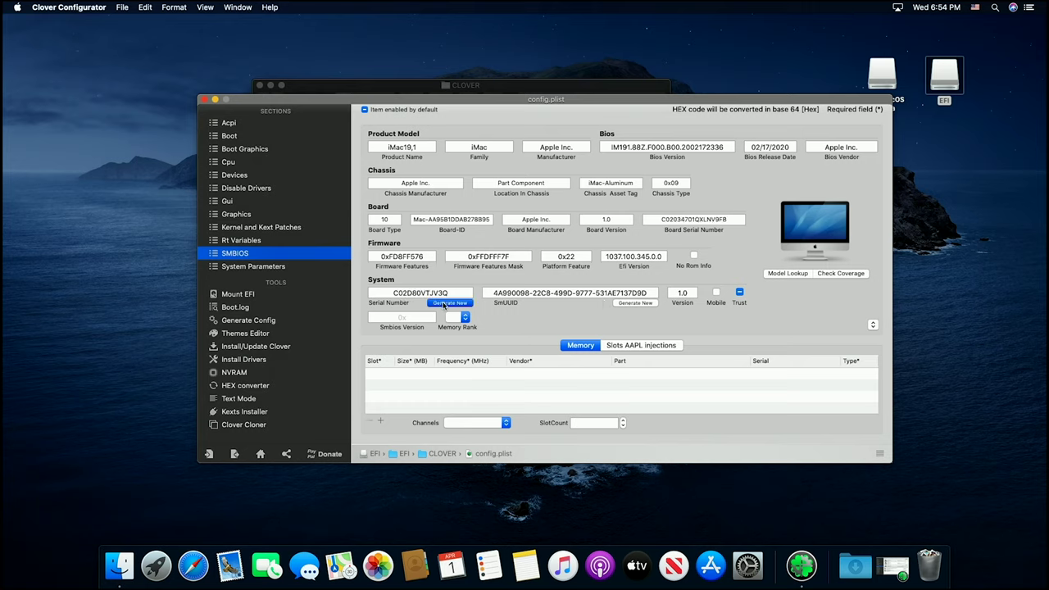
left_click(445, 303)
left_click(446, 303)
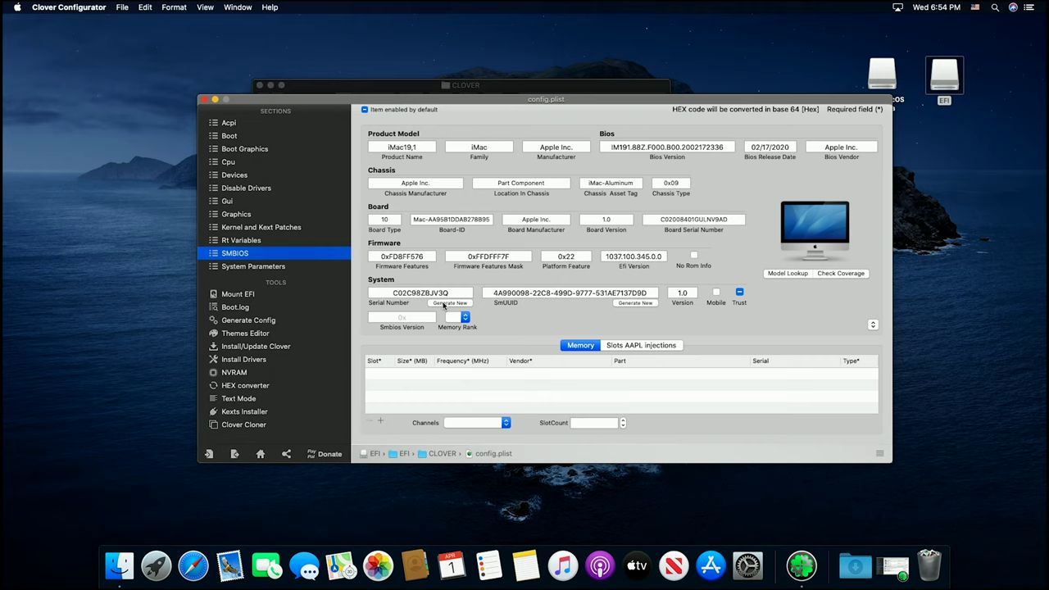
left_click_drag(451, 292, 355, 291)
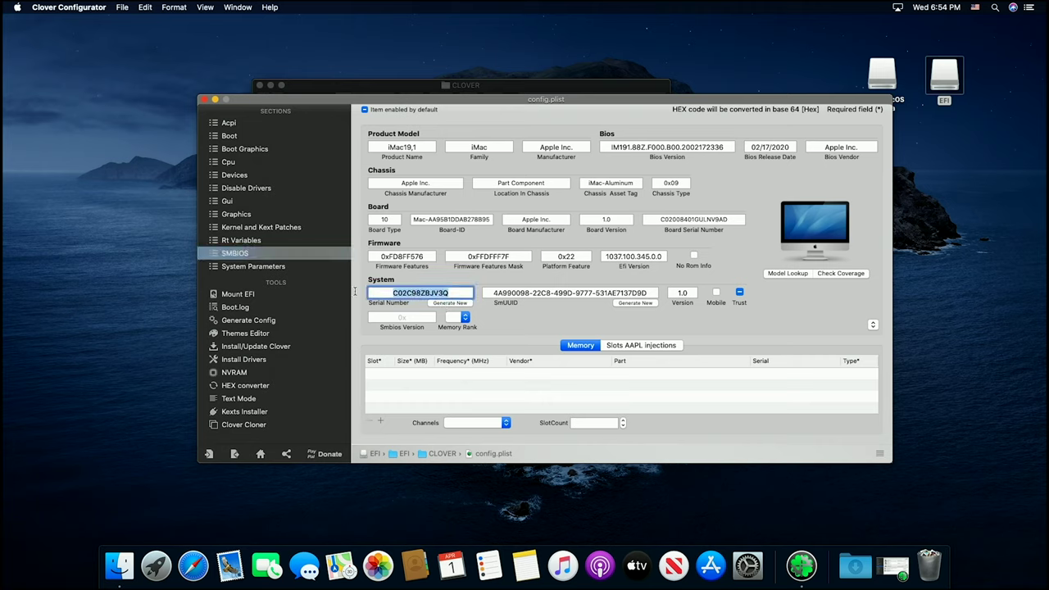
right_click(414, 288)
left_click(454, 341)
Paste the serial over the Board Serial Number's first 12 characters, then select the SmUUID value.
left_click_drag(710, 219, 633, 219)
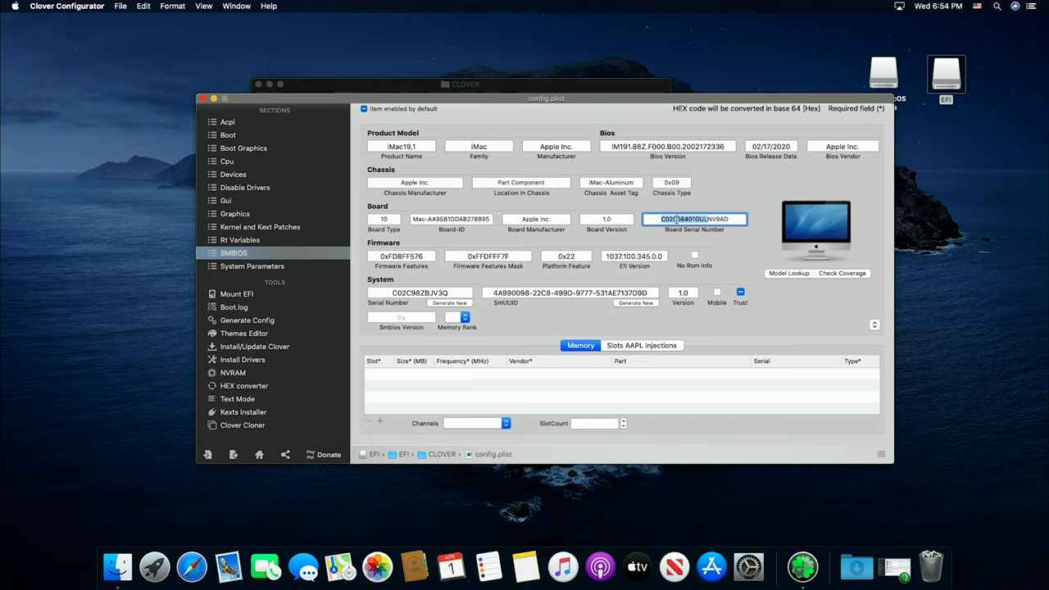
right_click(676, 220)
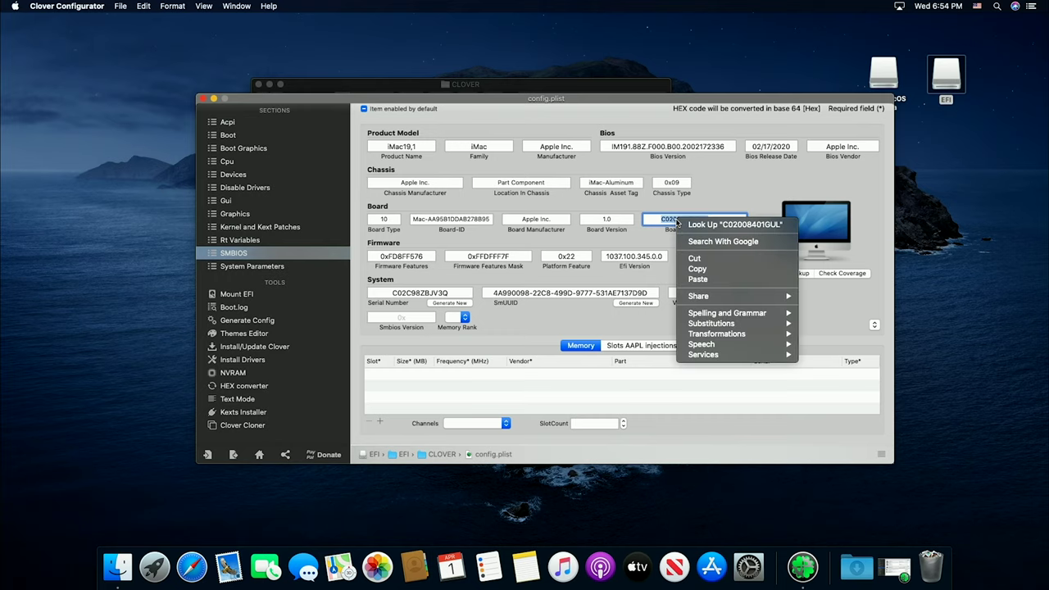
left_click(696, 280)
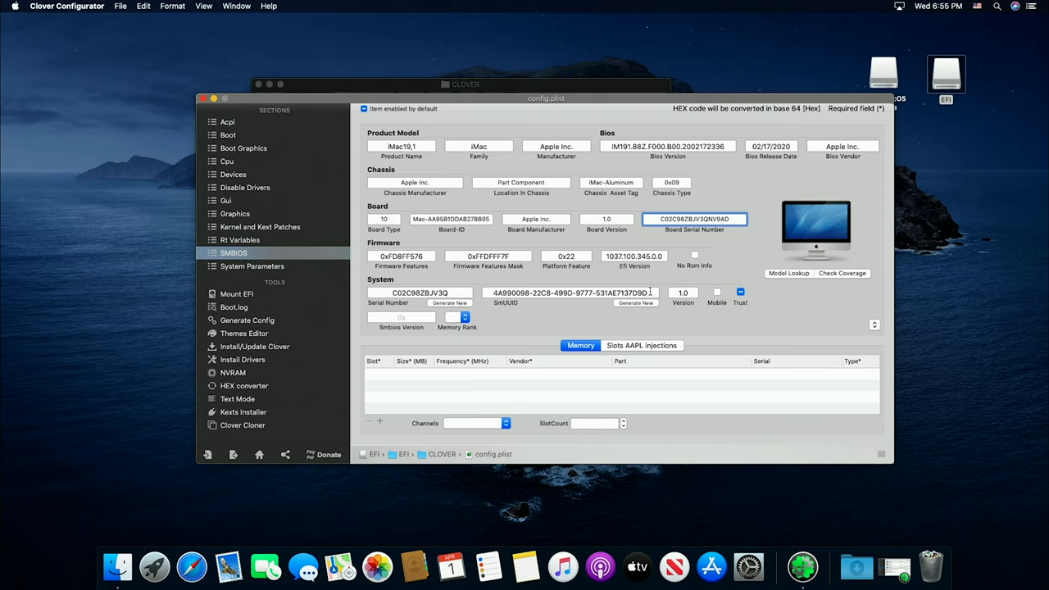
left_click_drag(650, 293, 521, 302)
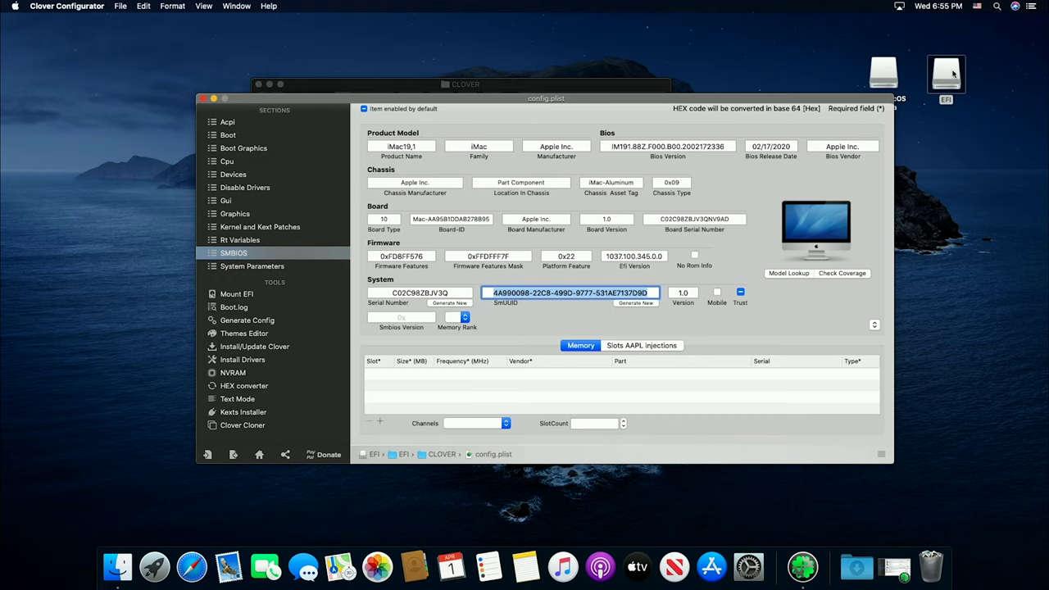
Open Terminal via Spotlight, run uuidgen, and copy the generated UUID.
left_click(997, 7)
type("term")
key("Return")
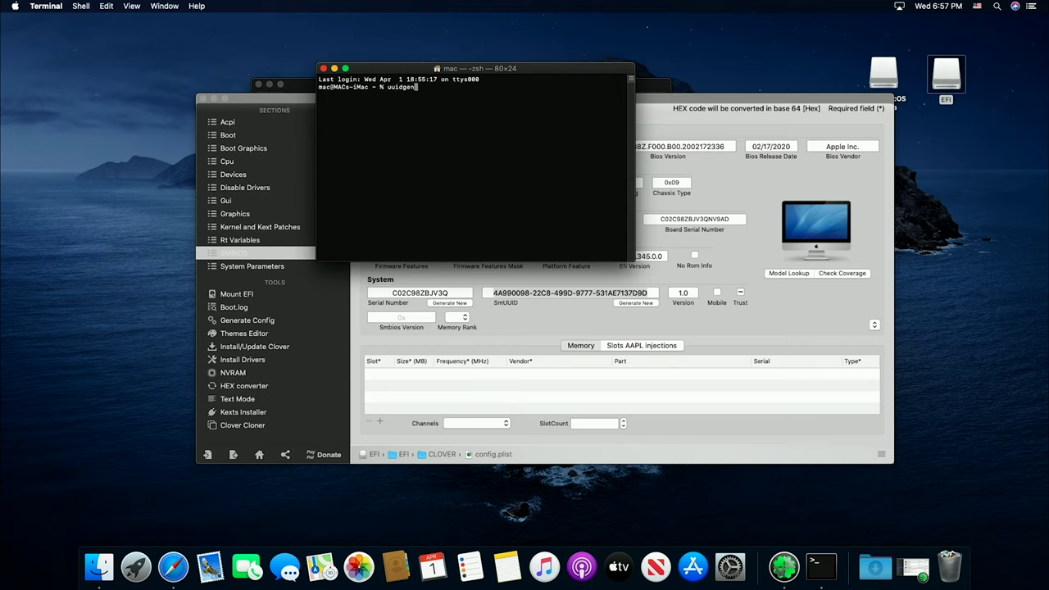
key("Return")
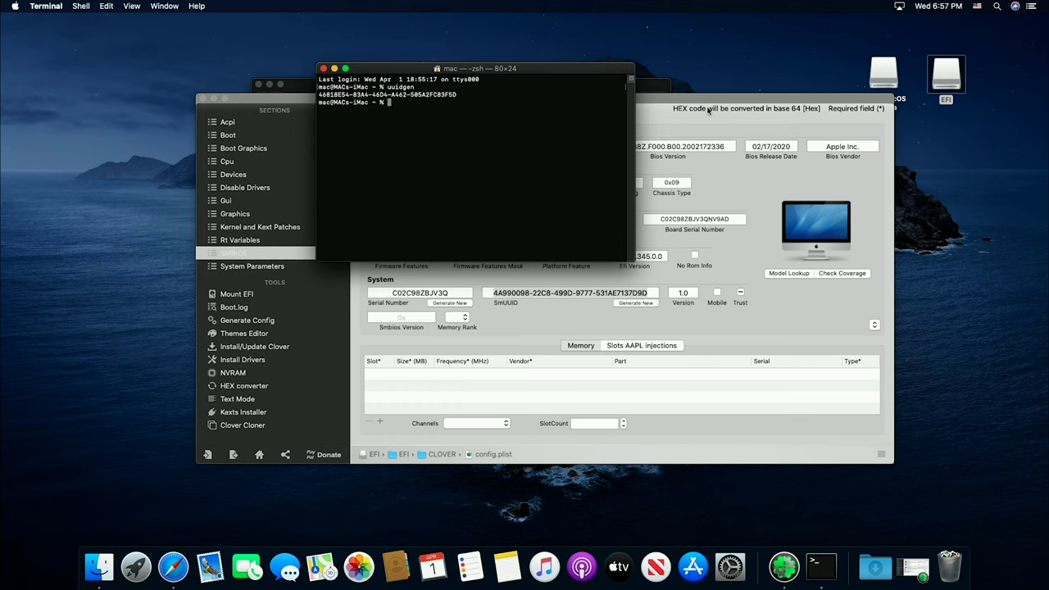
left_click_drag(459, 94, 308, 90)
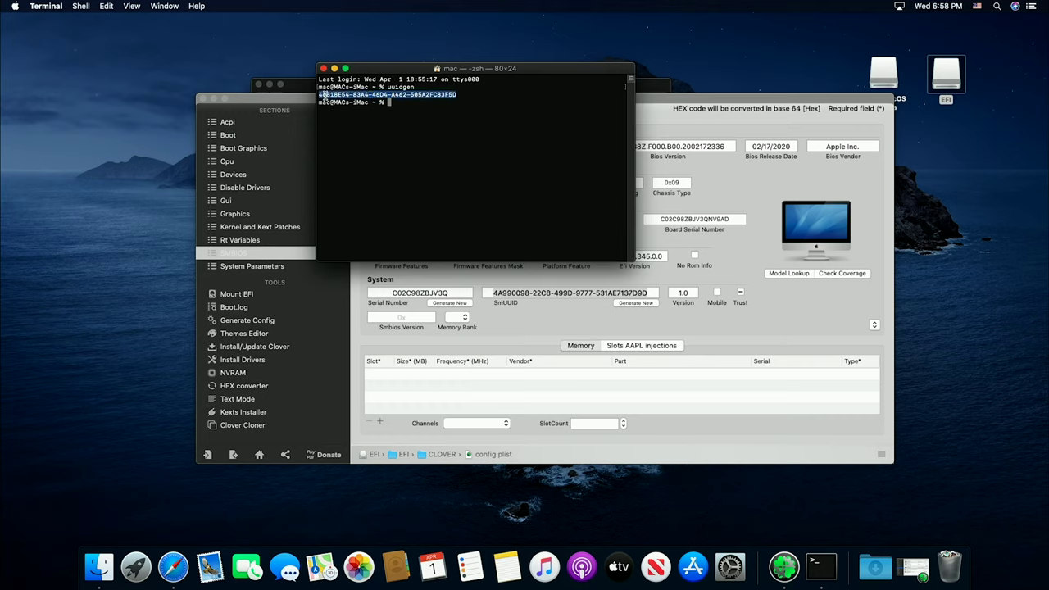
right_click(326, 93)
left_click(348, 153)
left_click(334, 69)
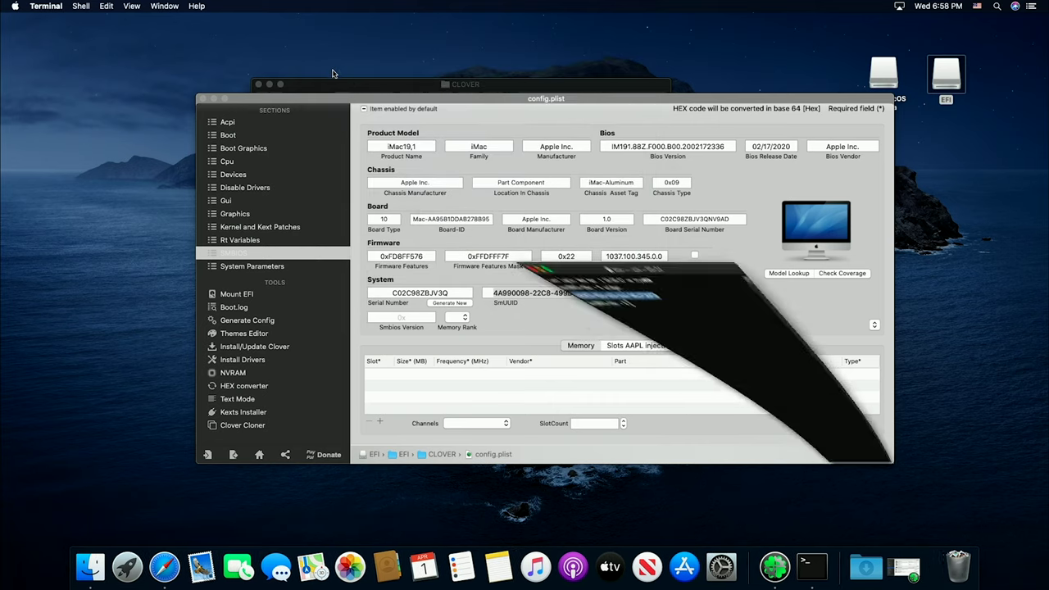
Paste the new UUID into the SmUUID field and save config.plist.
right_click(565, 296)
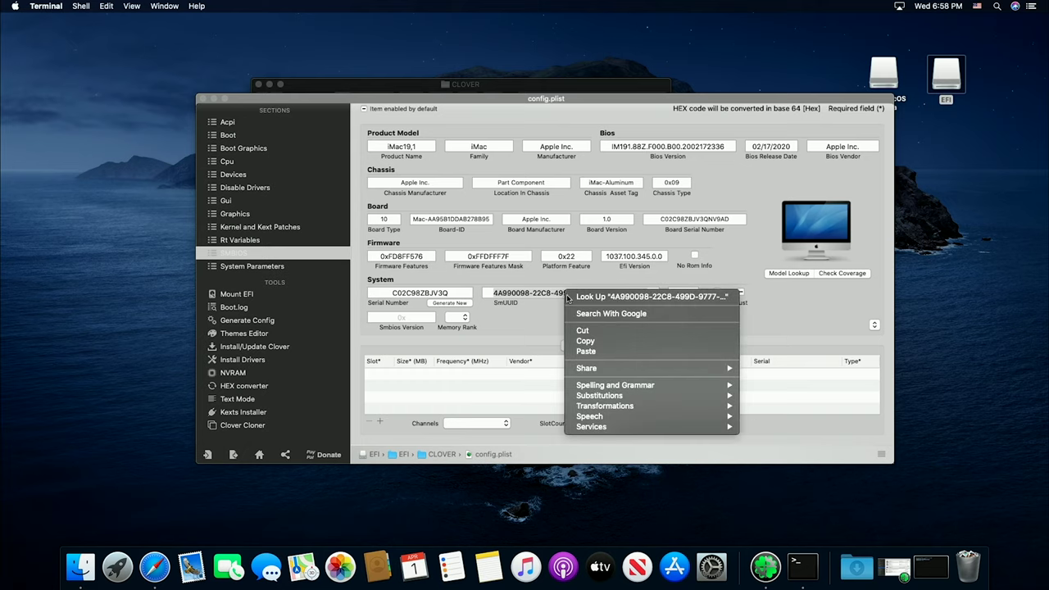
left_click(598, 347)
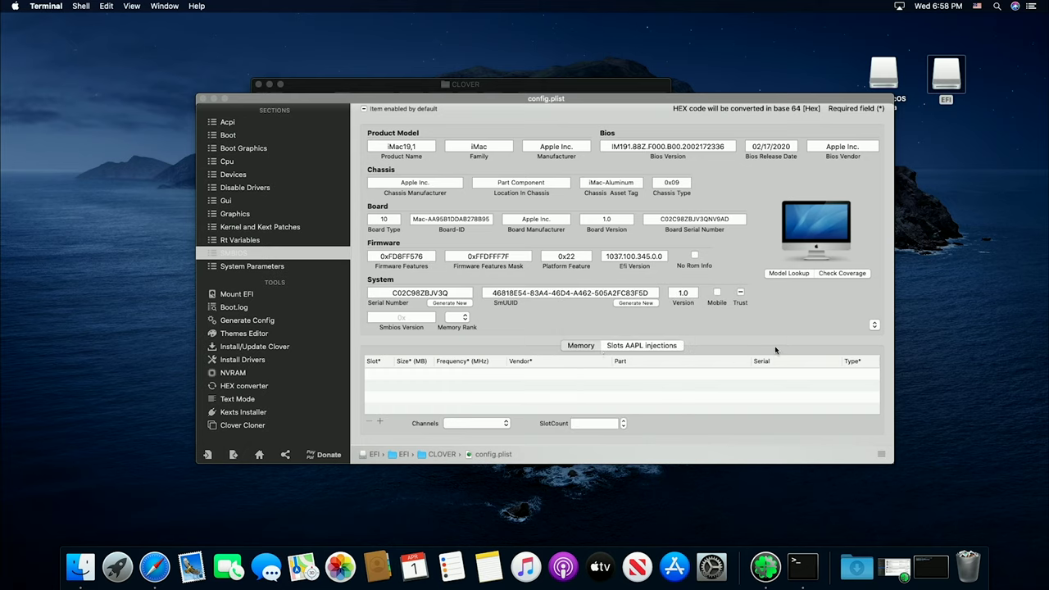
left_click(772, 320)
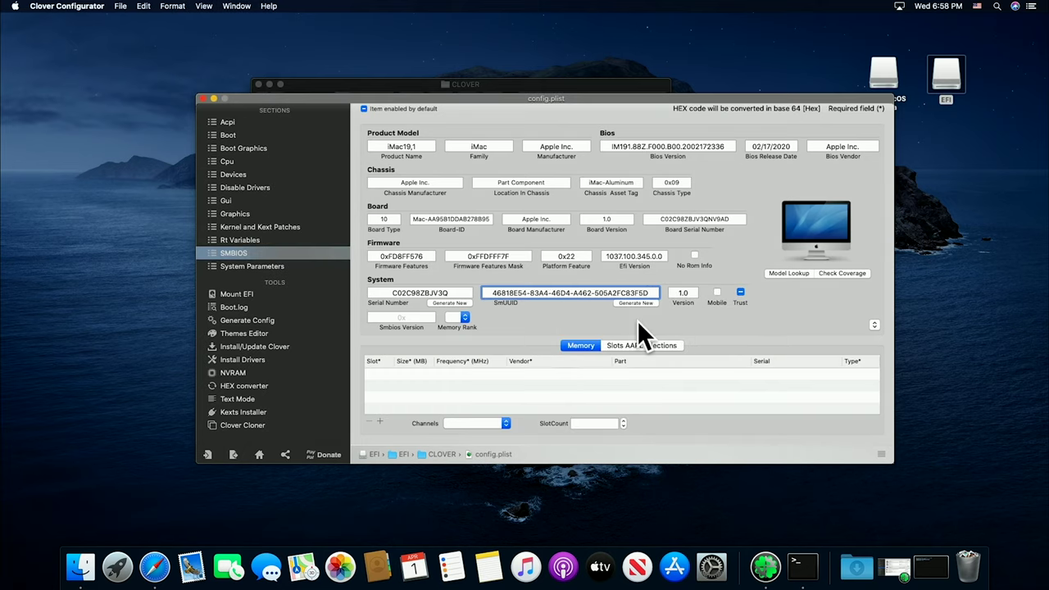
left_click(233, 456)
Review the Boot and SMBIOS sections and open the Clover Configurator app menu.
left_click(252, 137)
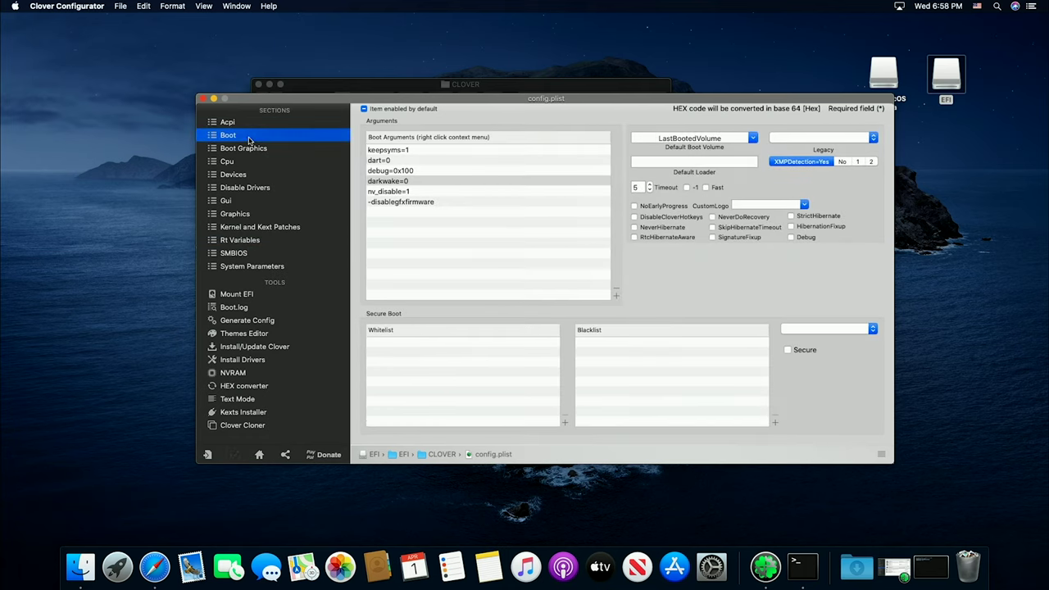
left_click(234, 254)
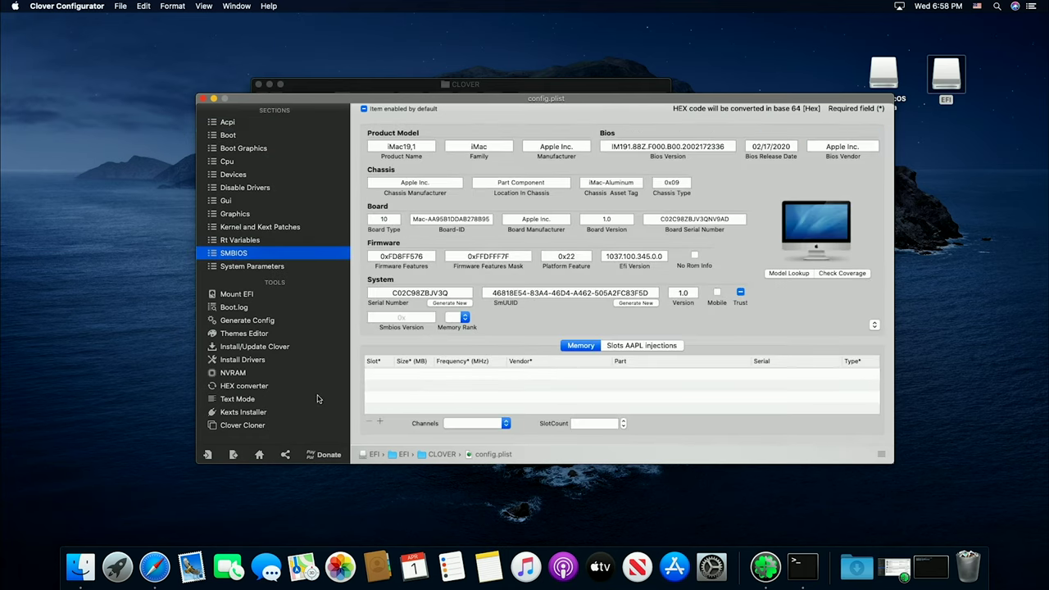
left_click(100, 32)
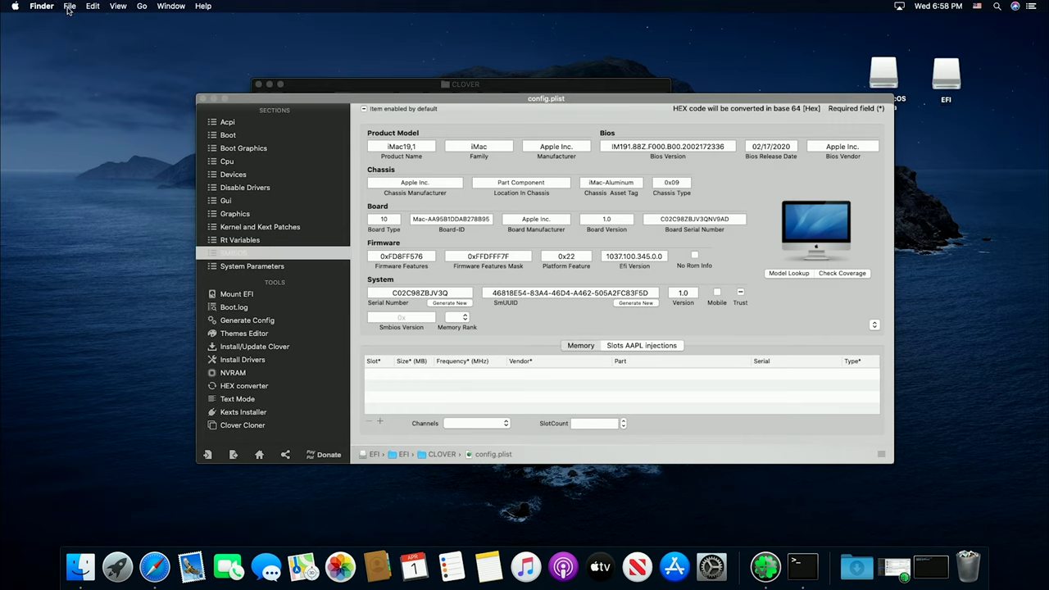
left_click(319, 103)
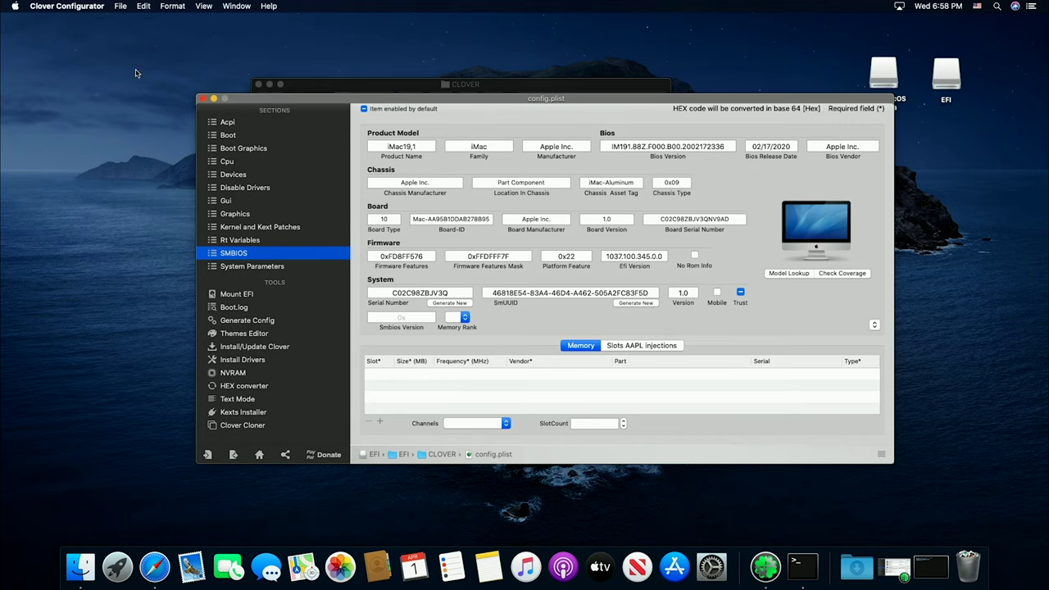
left_click(62, 7)
Quit Clover Configurator, restart without reopening windows, and log back in.
left_click(73, 142)
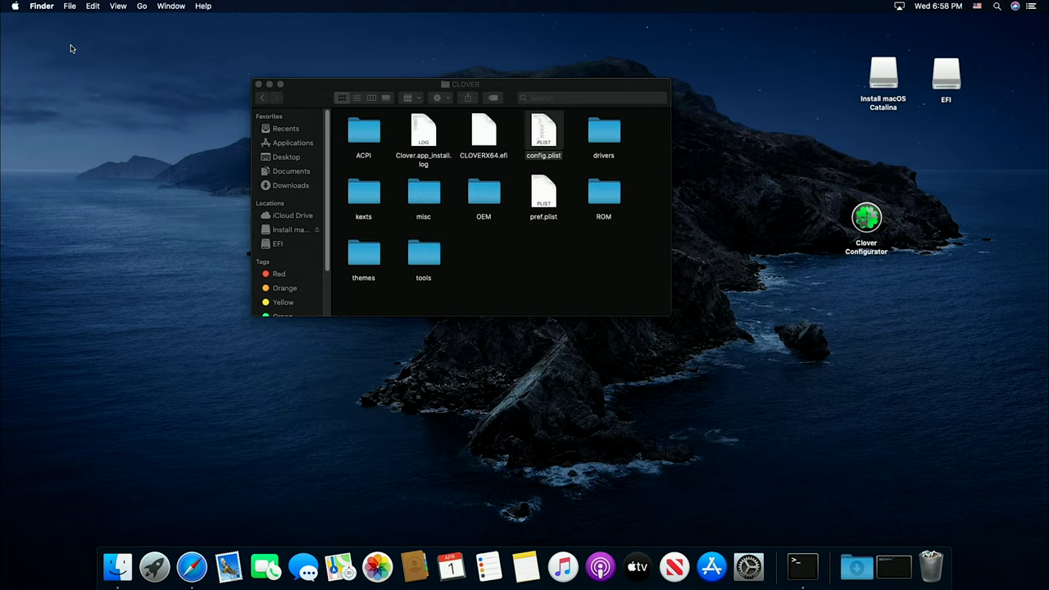
left_click(15, 7)
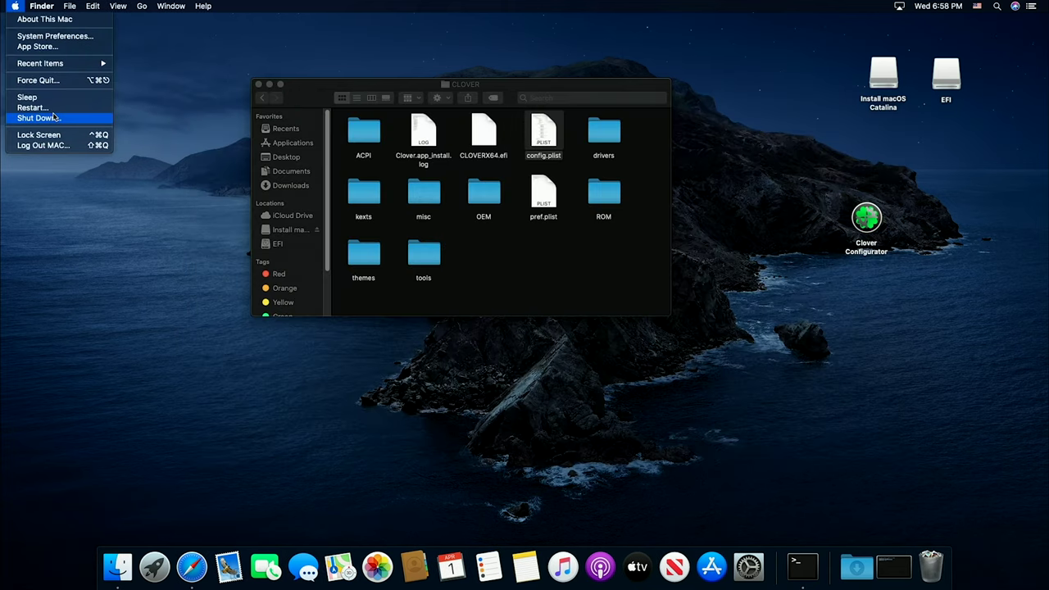
left_click(50, 108)
left_click(511, 189)
left_click(607, 210)
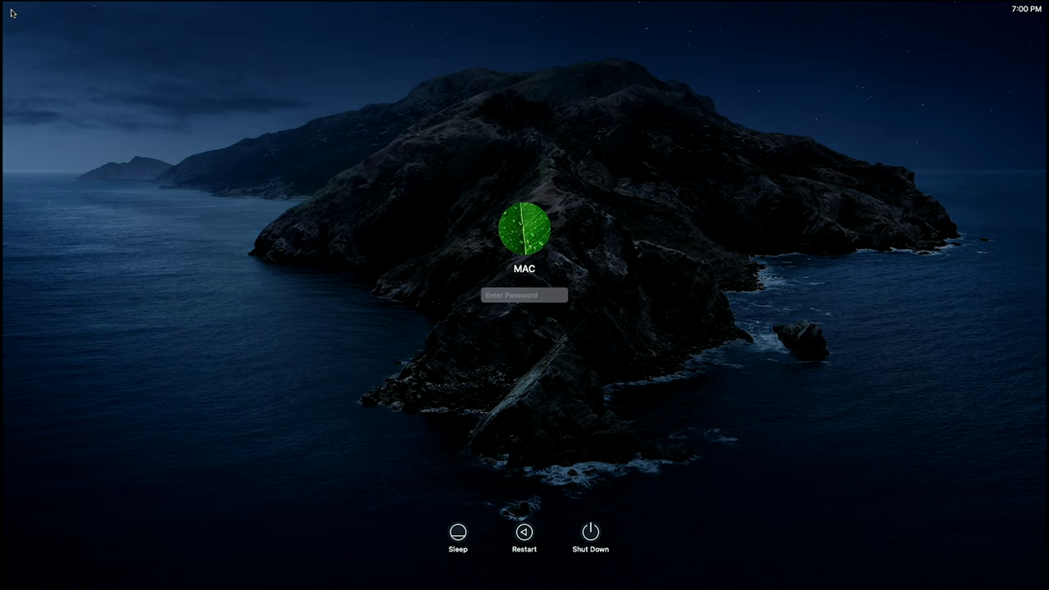
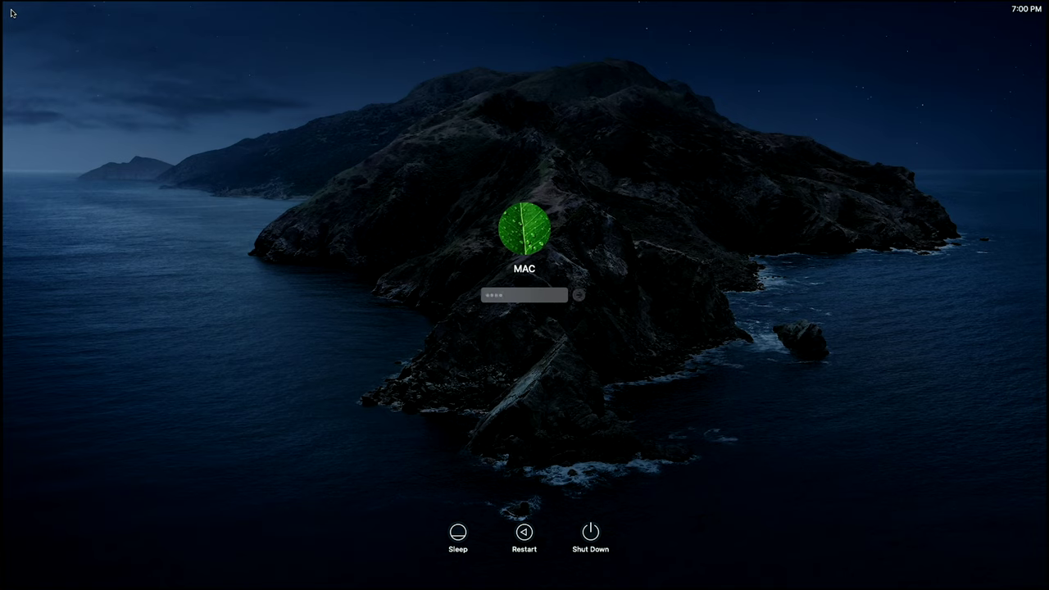
key("Return")
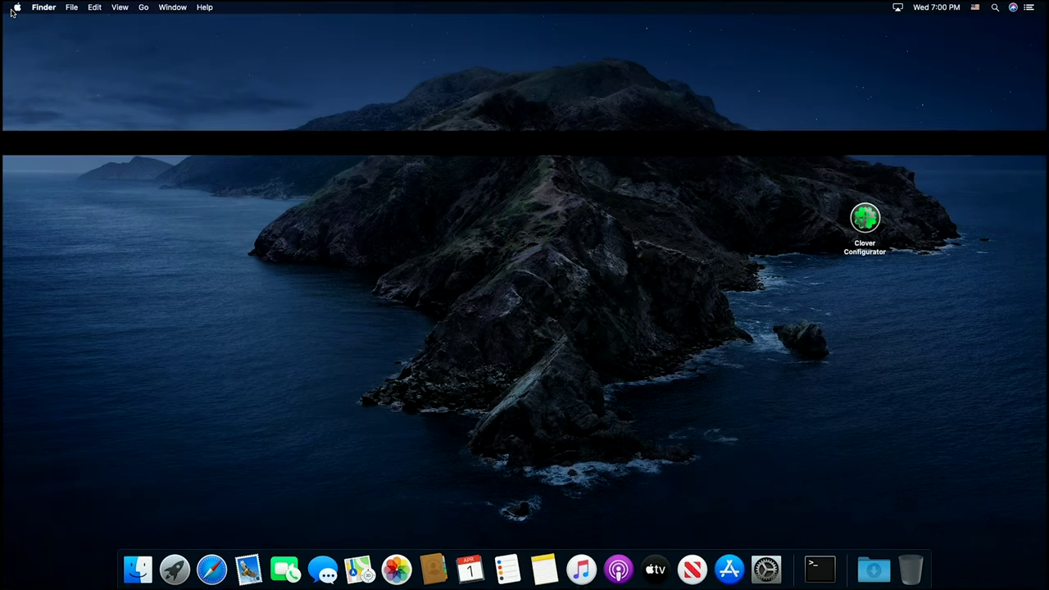
Load google.com from Safari's favourites to confirm internet access, then close Safari.
left_click(211, 566)
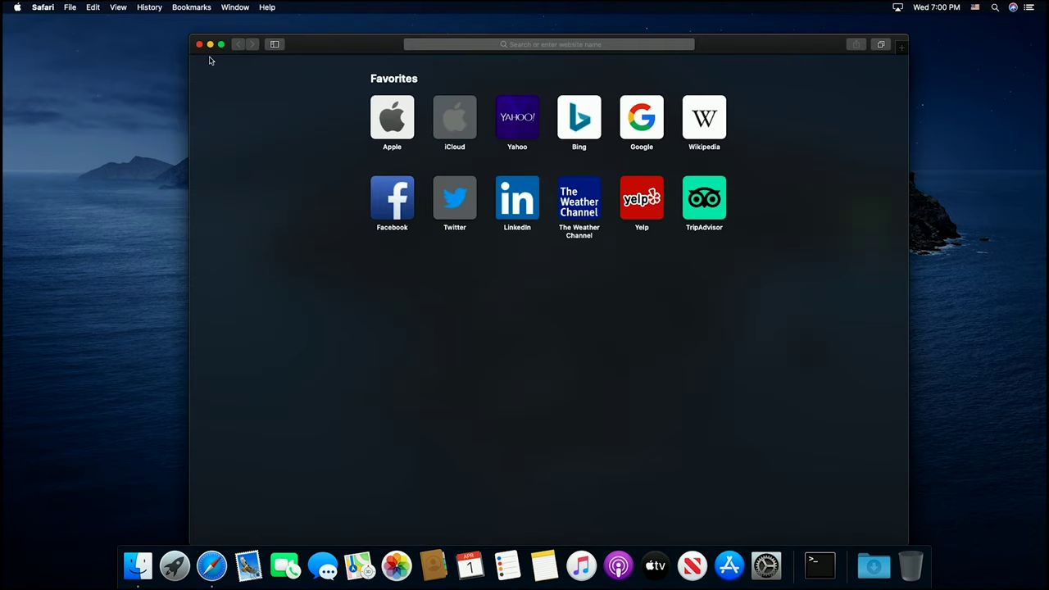
left_click(627, 144)
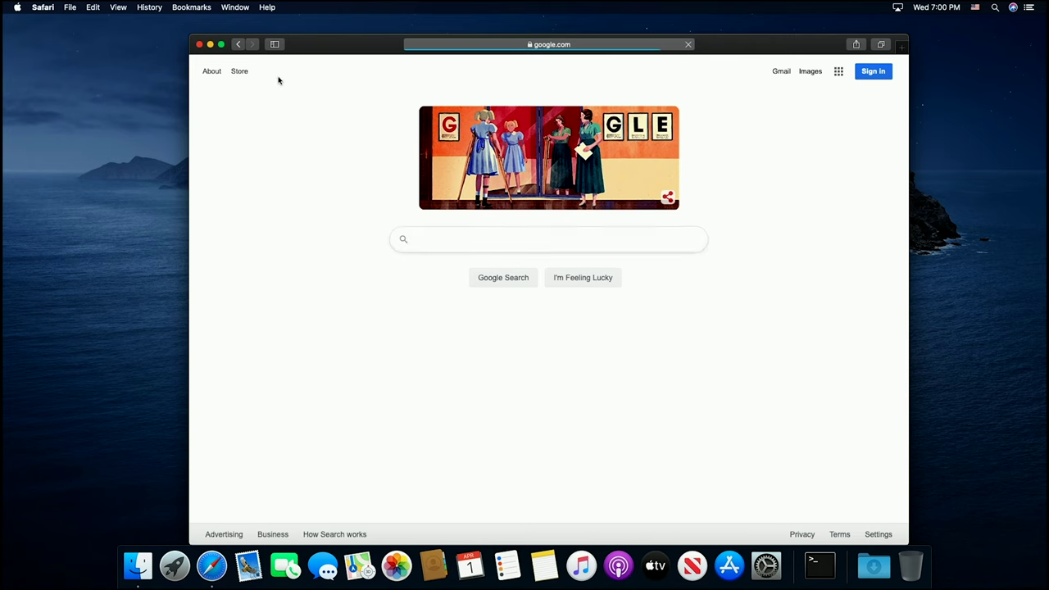
left_click(199, 44)
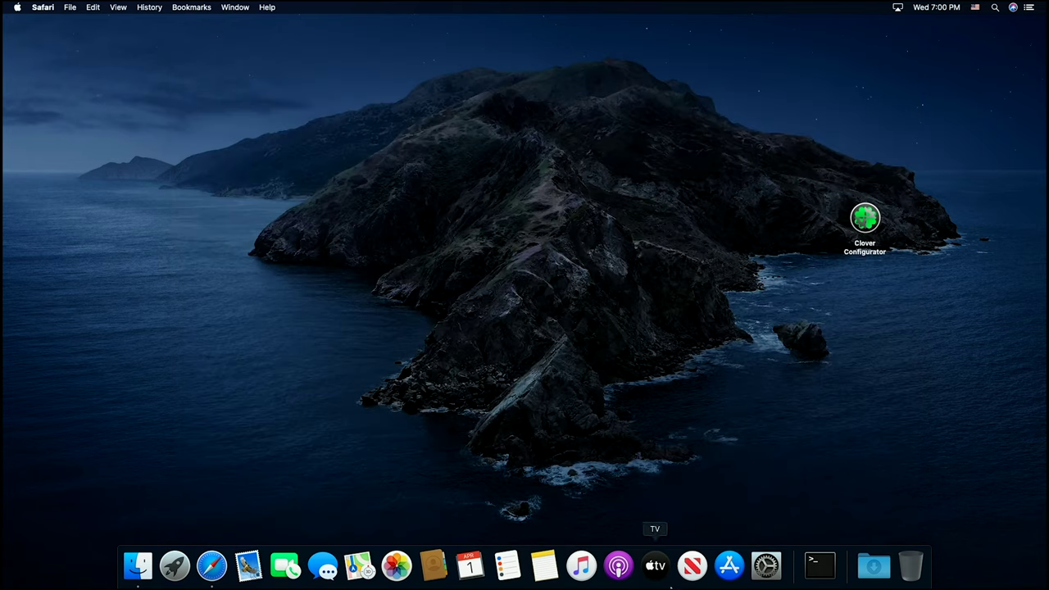
left_click(766, 565)
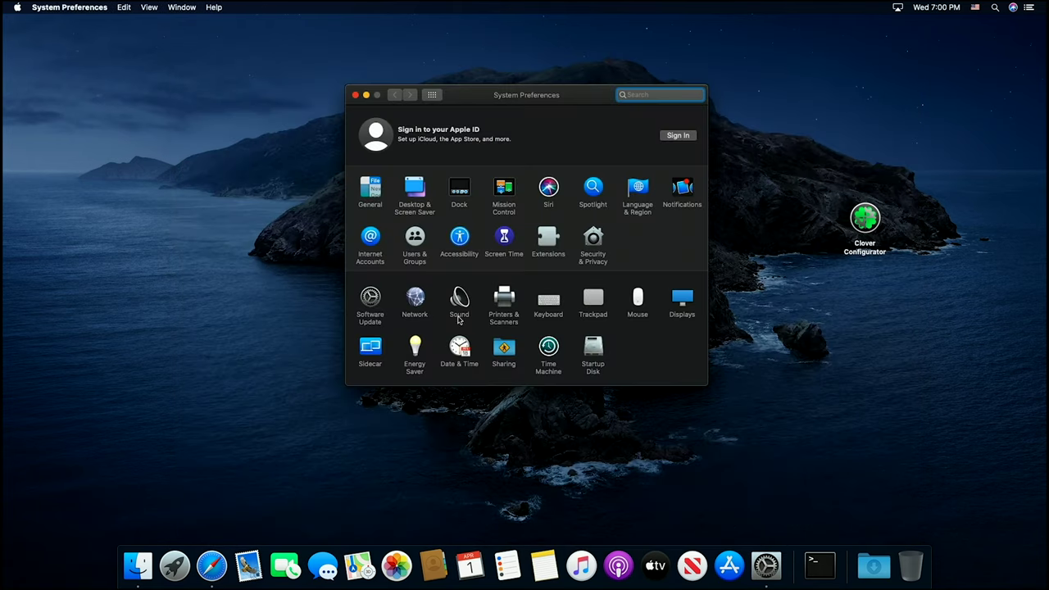
Check in Sound settings that output and input audio devices are detected.
left_click(461, 308)
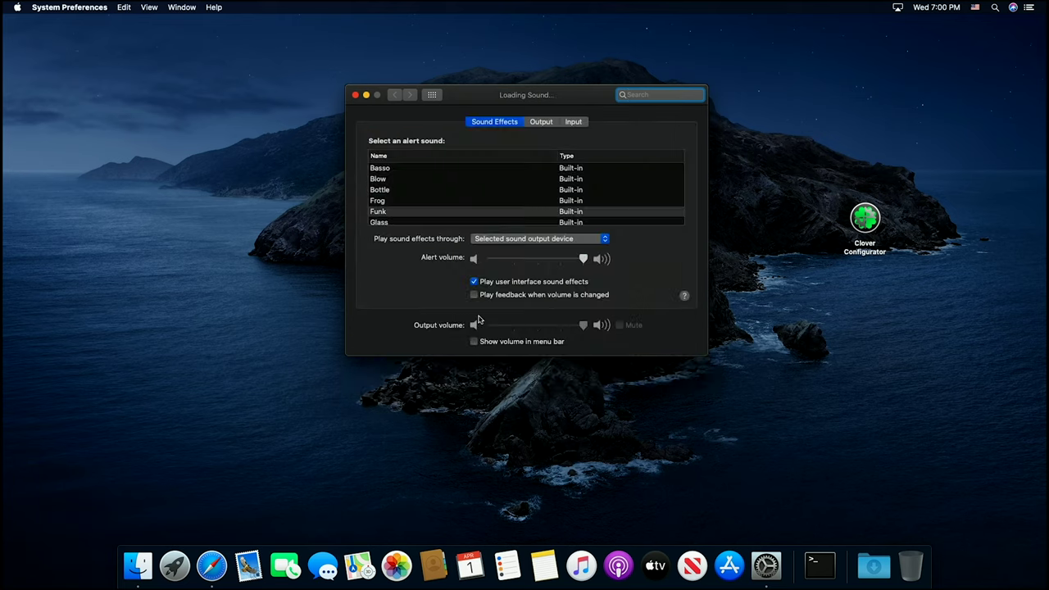
left_click(544, 123)
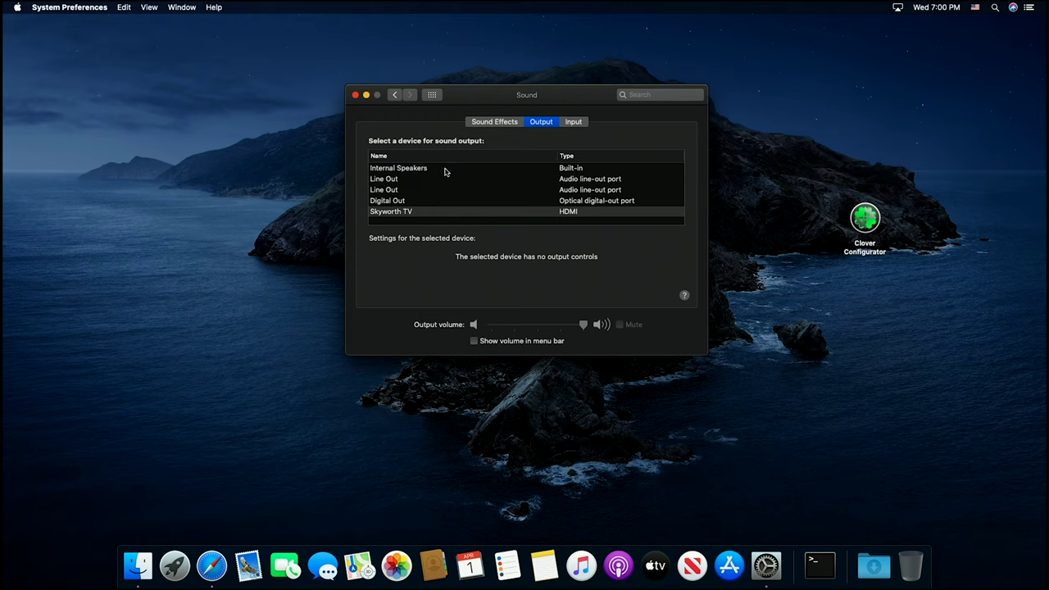
left_click(575, 123)
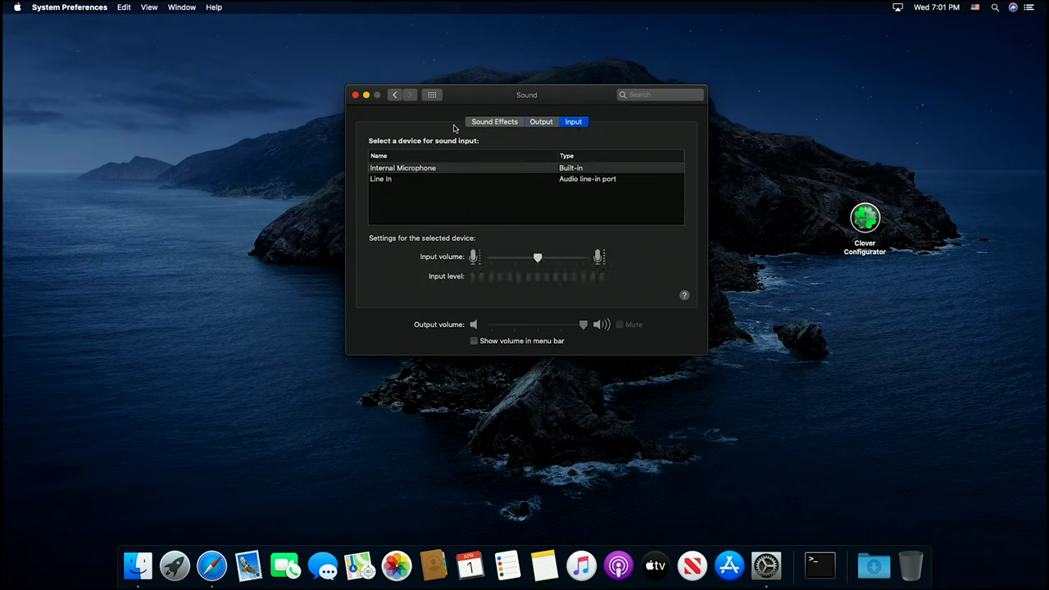
Enable Show volume in menu bar, recheck the devices, and close Sound settings.
left_click(475, 342)
left_click(507, 124)
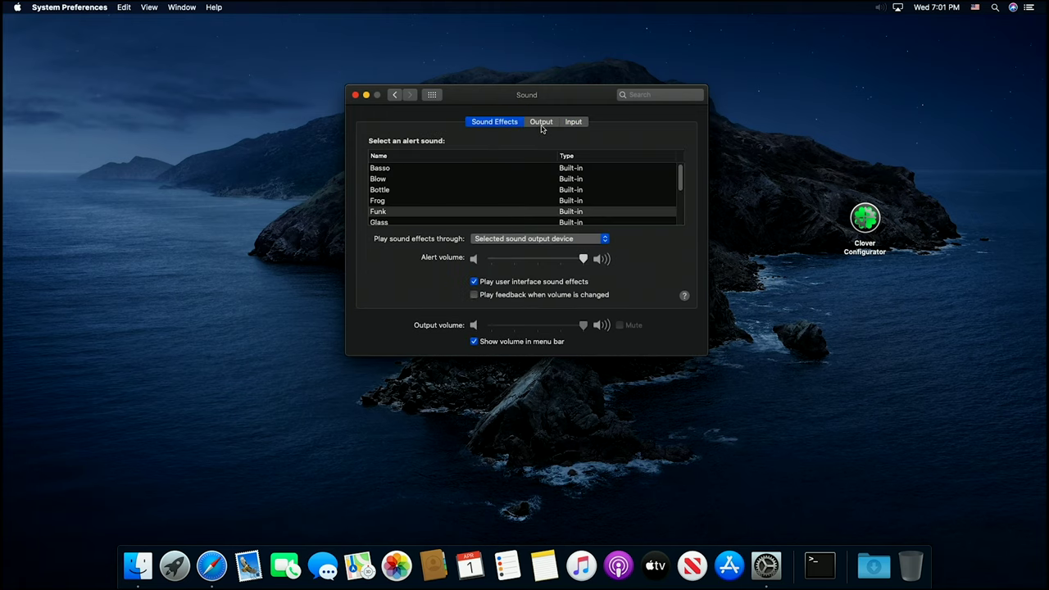
left_click(541, 125)
left_click(576, 125)
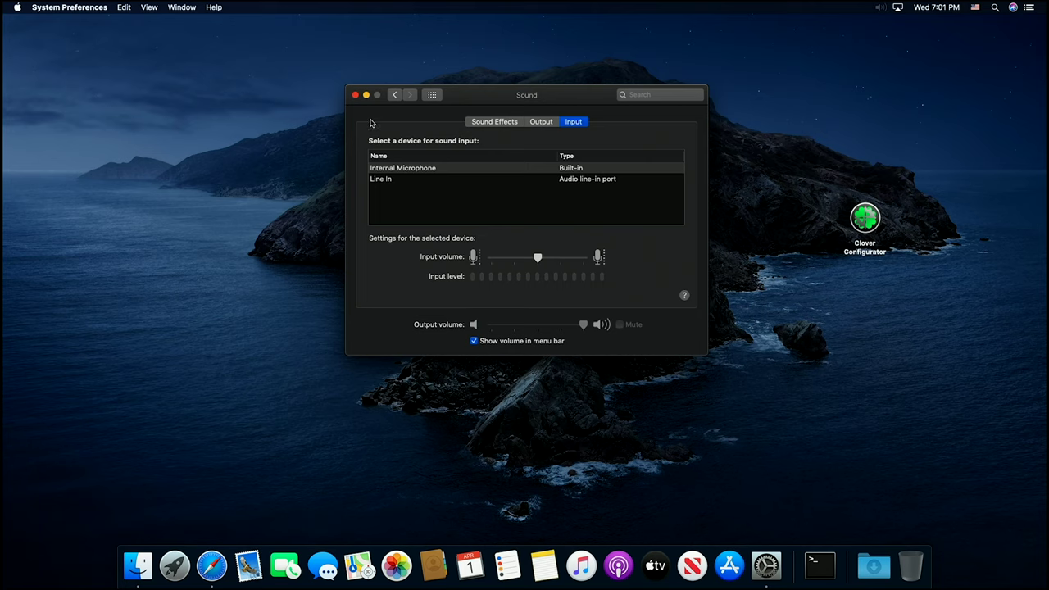
left_click(356, 96)
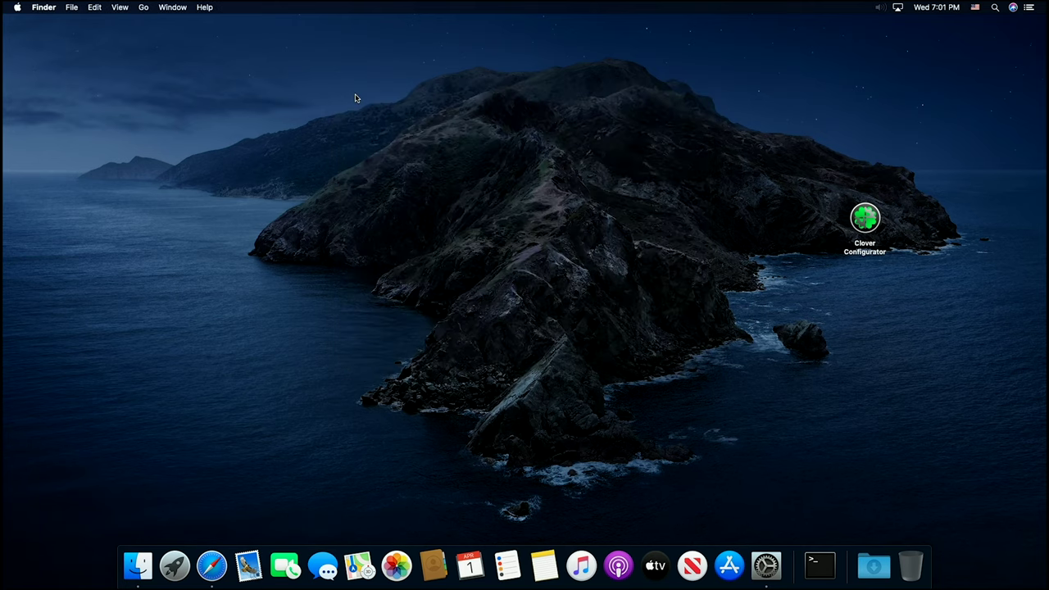